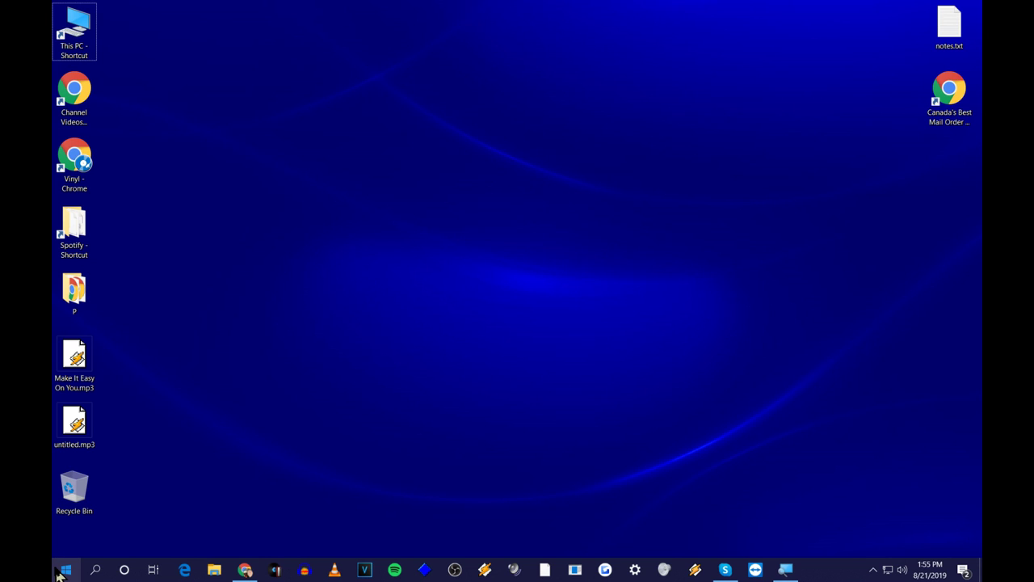
# Open the classic Sound control panel from the Windows system sound settings and place its window mid-screen
pyautogui.click(60, 571)
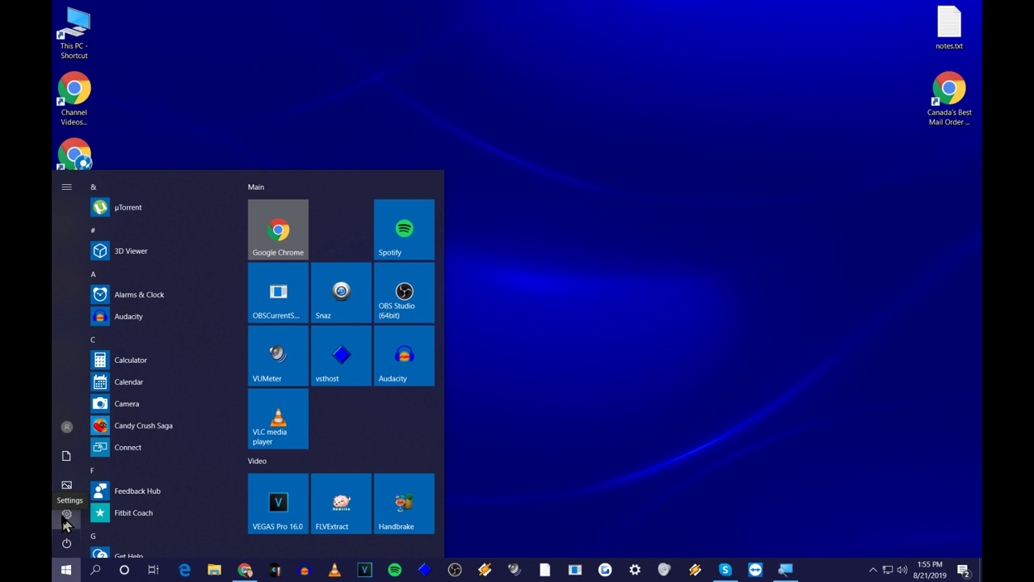
pyautogui.click(66, 521)
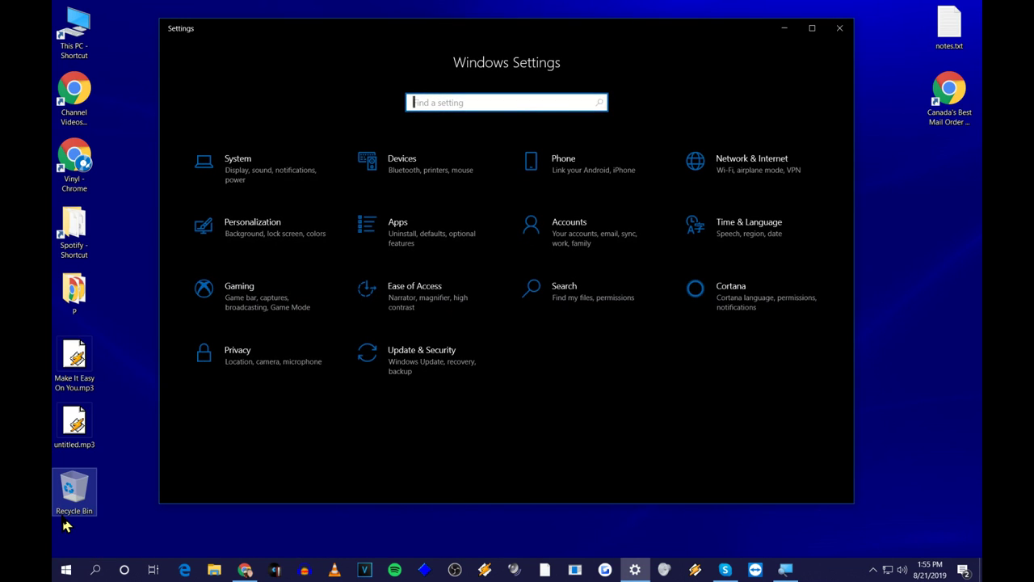
pyautogui.click(271, 188)
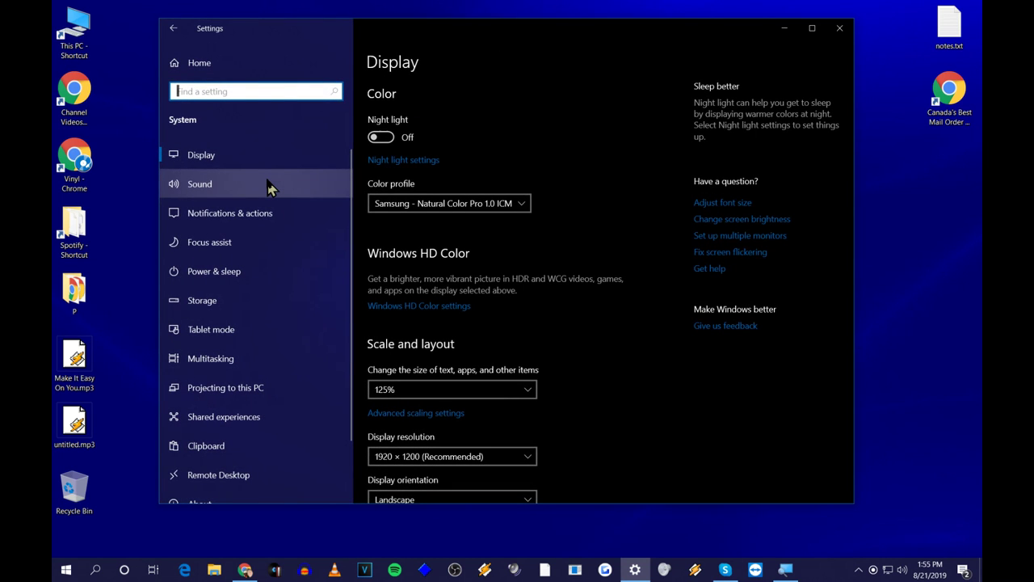
pyautogui.click(236, 188)
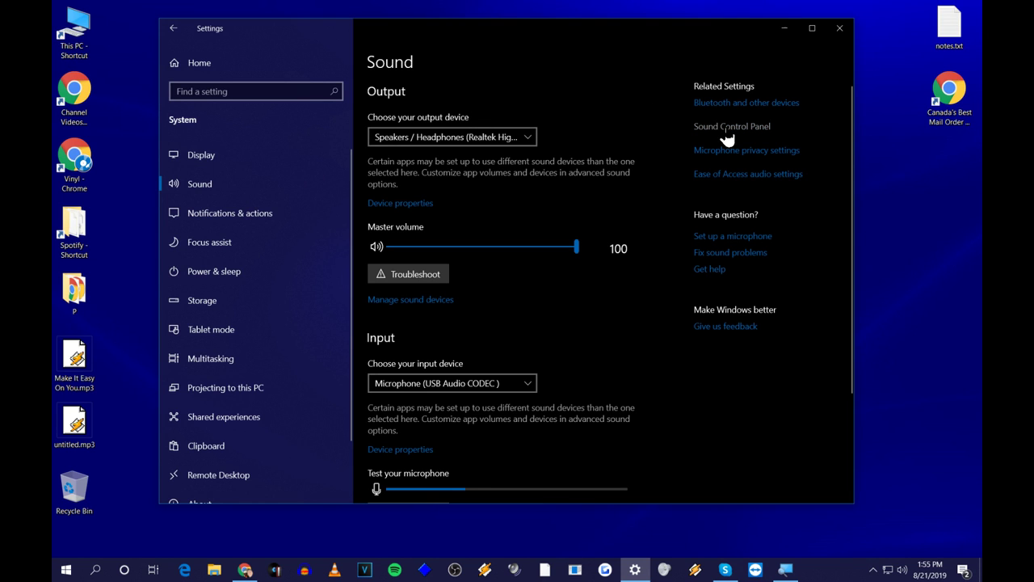
pyautogui.click(750, 135)
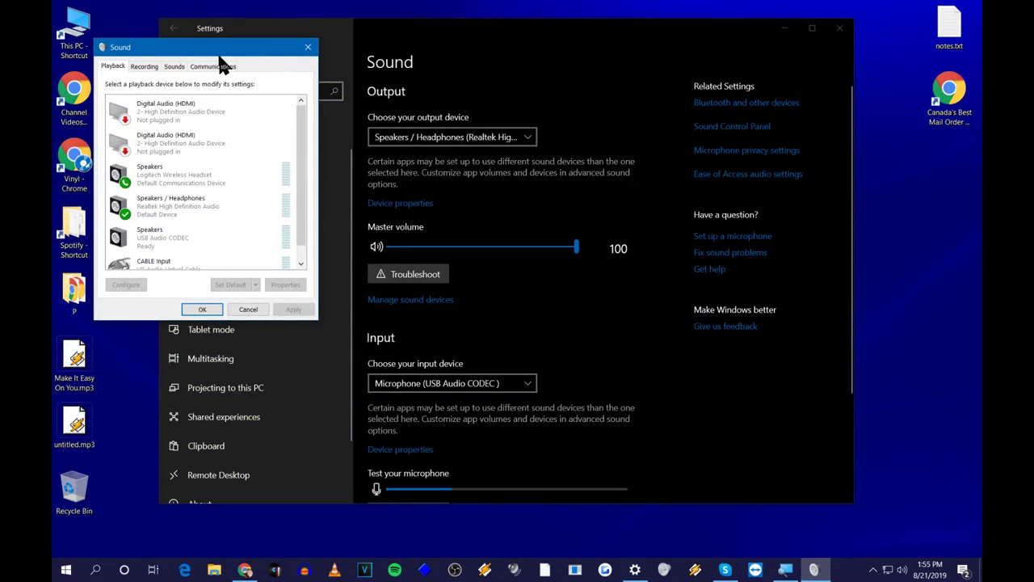
pyautogui.moveTo(213, 53); pyautogui.dragTo(548, 129)
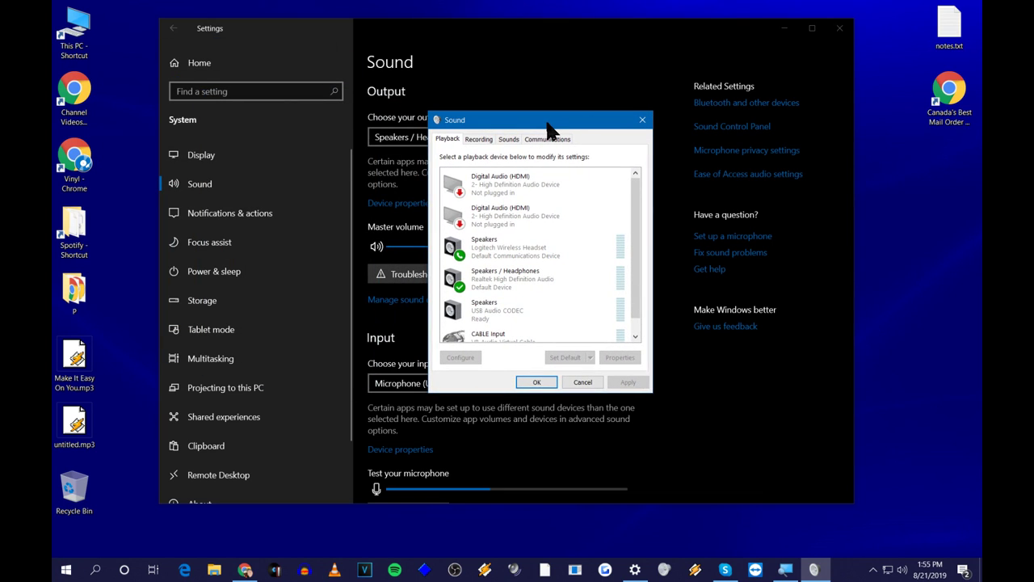
pyautogui.moveTo(548, 129); pyautogui.dragTo(527, 130)
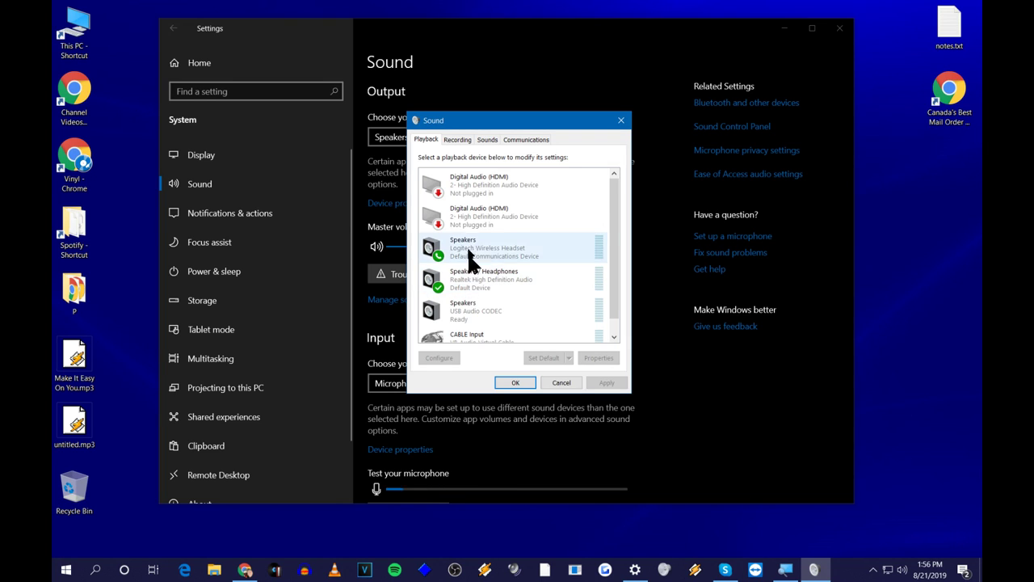
# Open the properties of the USB Audio CODEC microphone among the recording devices and move the dialog aside
pyautogui.click(456, 142)
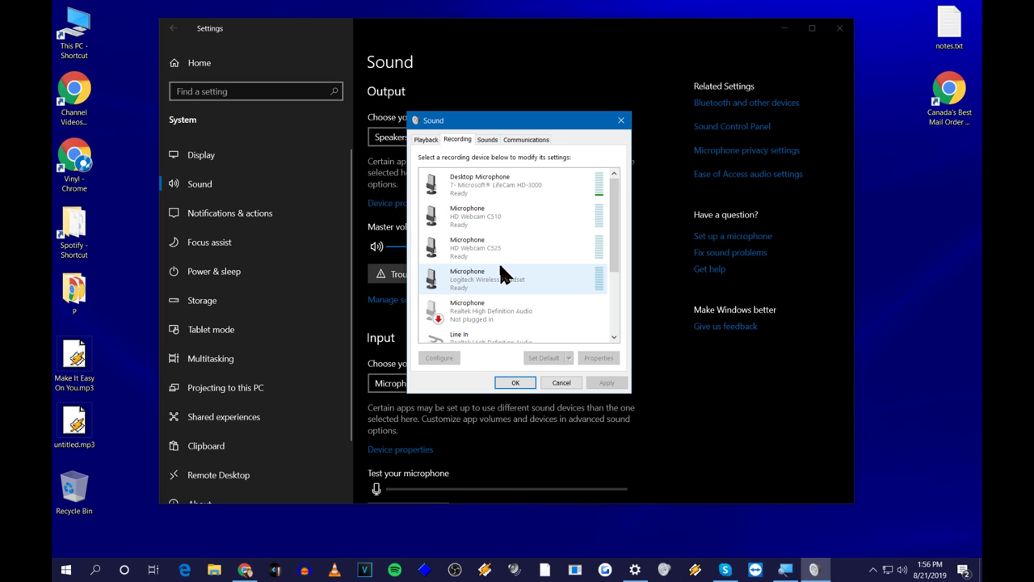
pyautogui.scroll(-2, 500, 267)
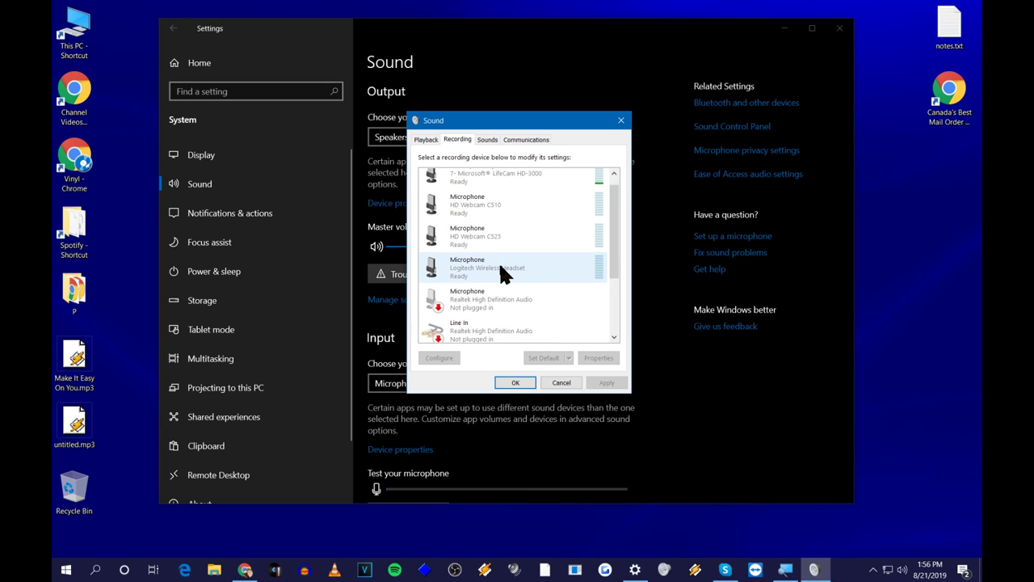
pyautogui.scroll(-3, 501, 267)
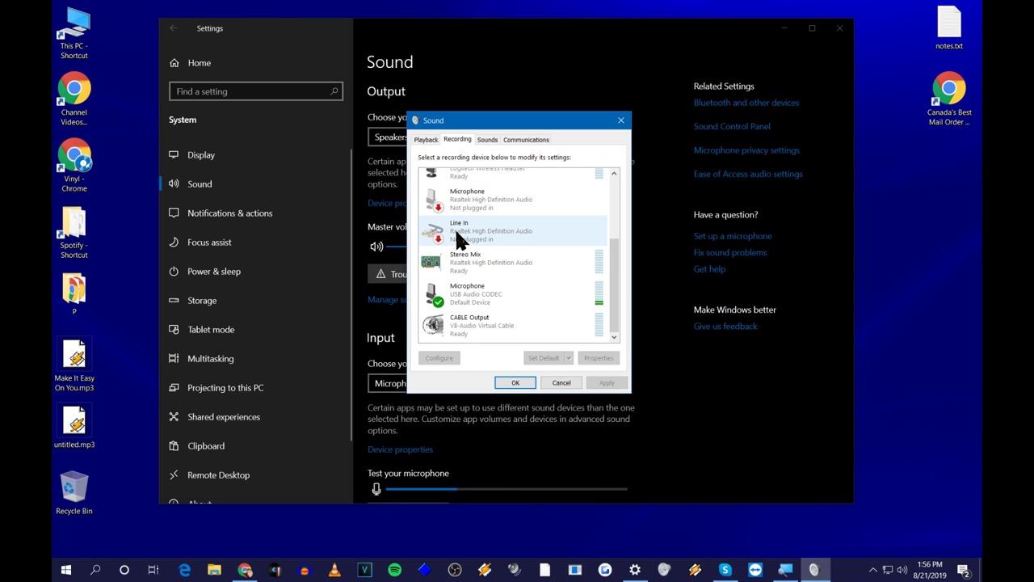
pyautogui.click(484, 299)
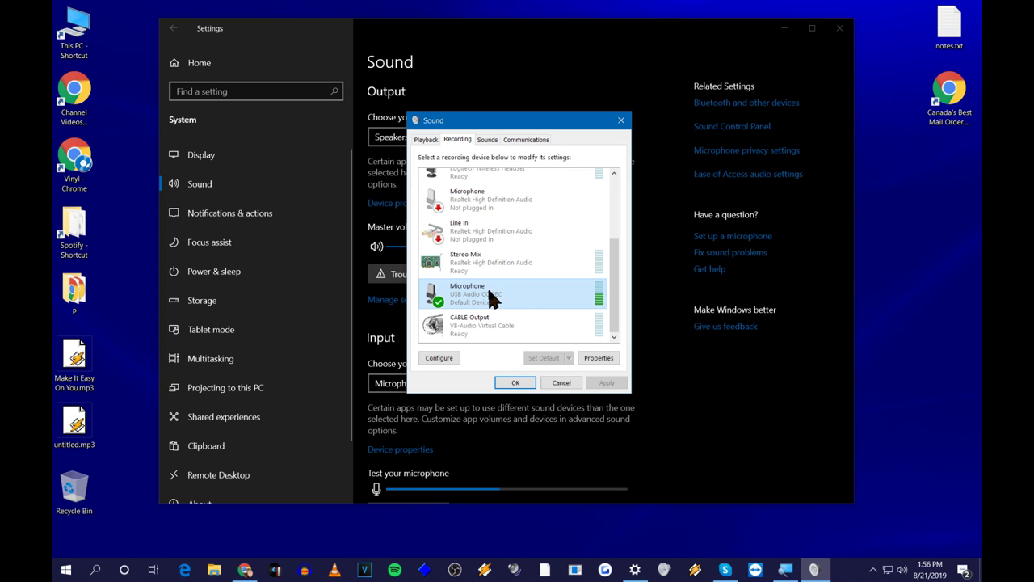
pyautogui.click(597, 358)
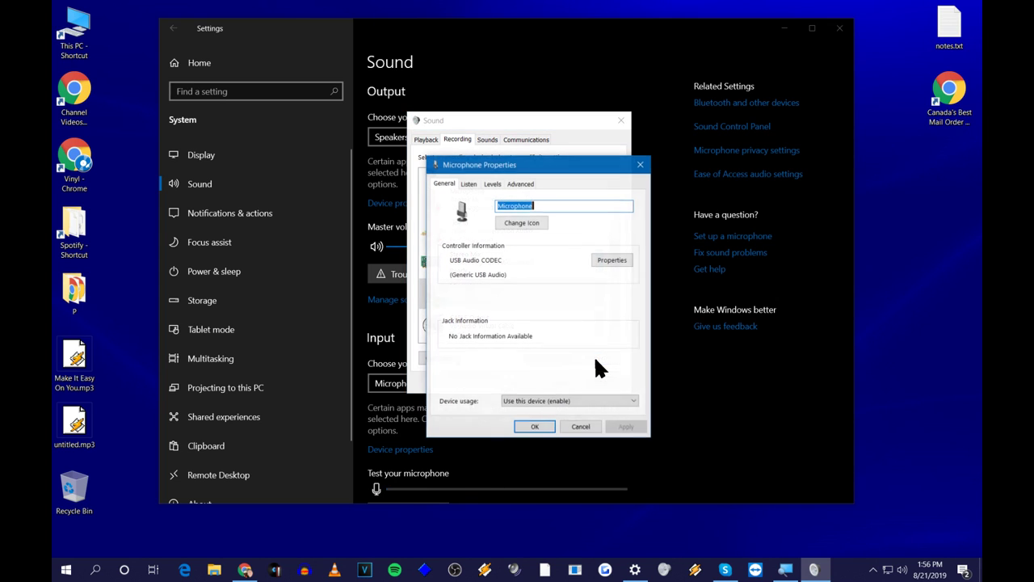
pyautogui.moveTo(524, 167); pyautogui.dragTo(468, 153)
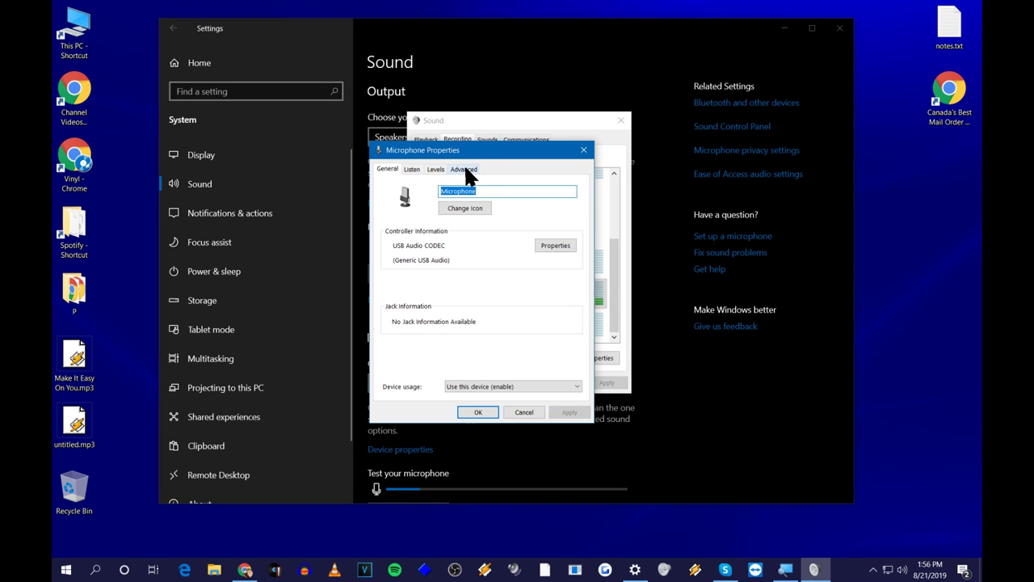
# Set the microphone's default format to 2 channel, 16 bit, 48000 Hz (DVD Quality), apply it and close all the sound settings
pyautogui.click(464, 170)
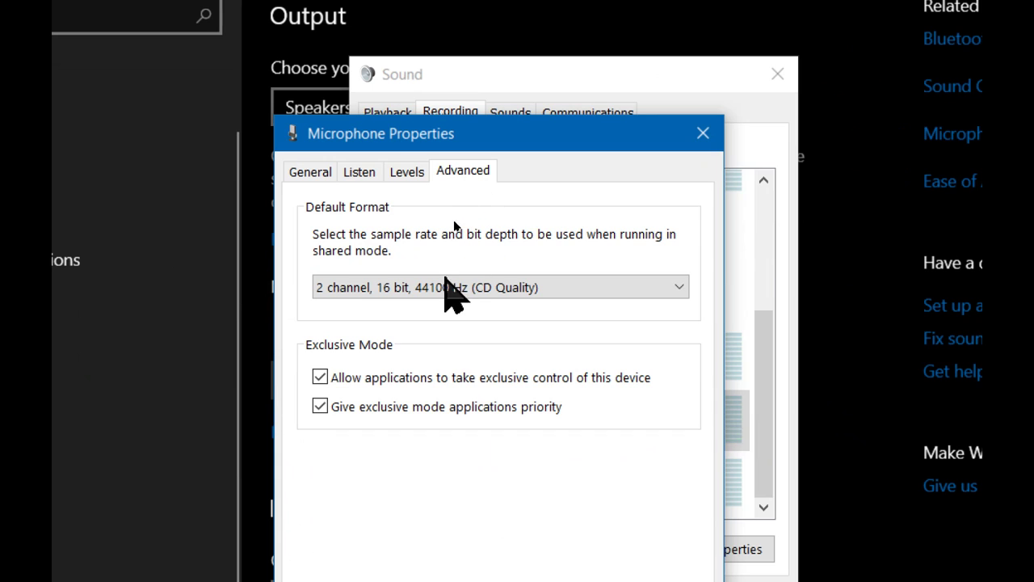
pyautogui.click(360, 289)
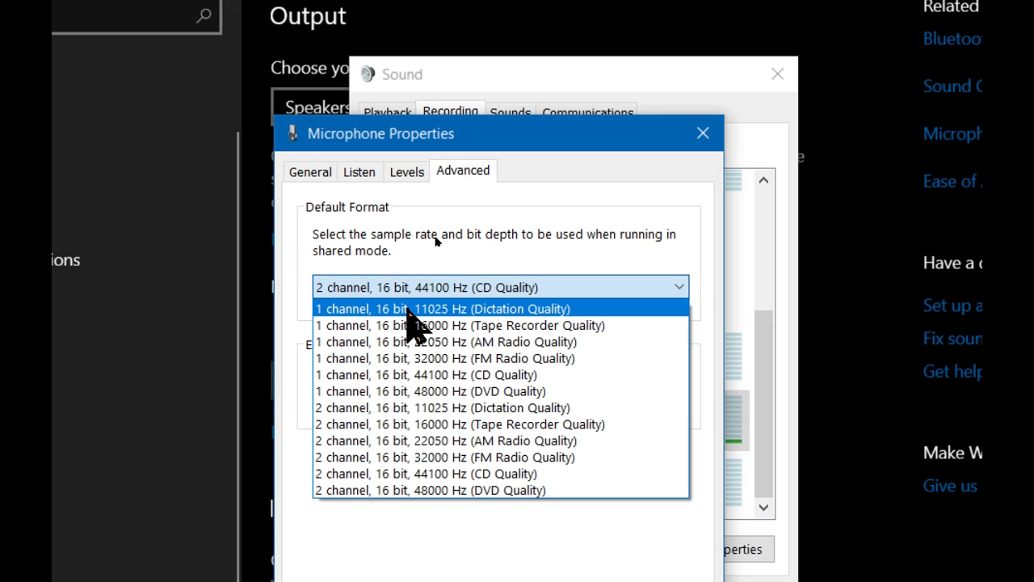
pyautogui.click(455, 490)
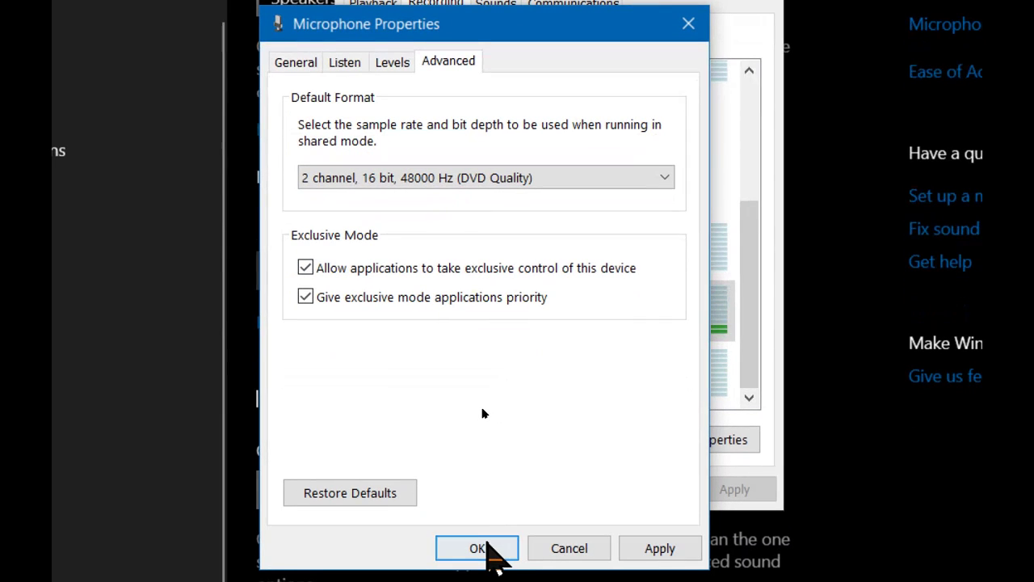
pyautogui.click(670, 553)
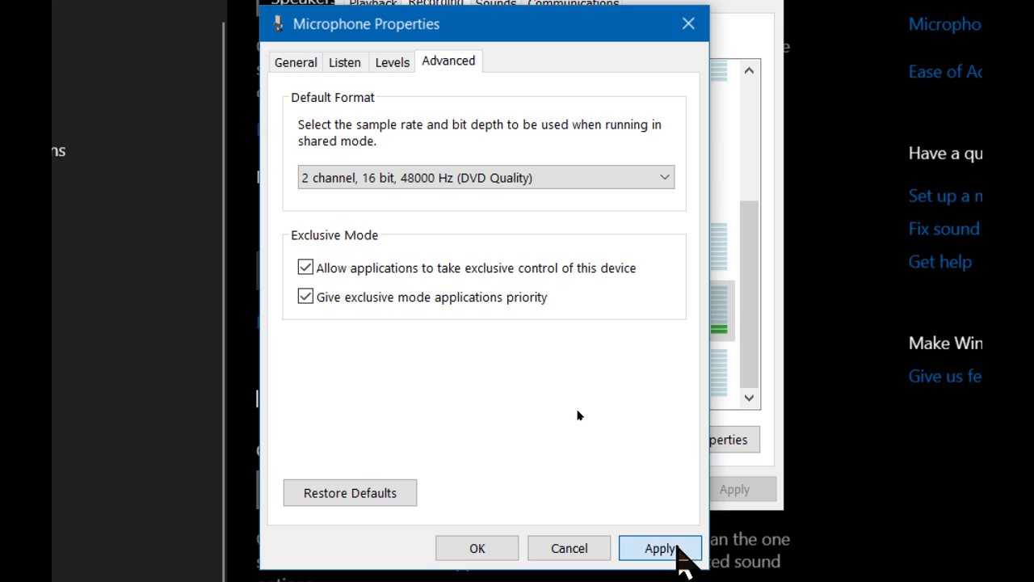
pyautogui.click(557, 546)
pyautogui.click(552, 489)
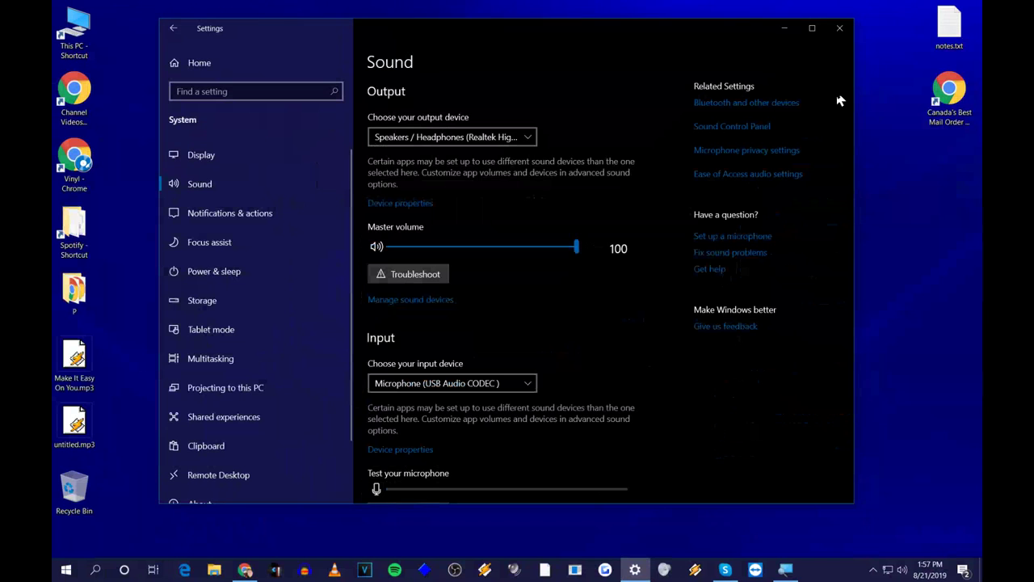
pyautogui.click(840, 29)
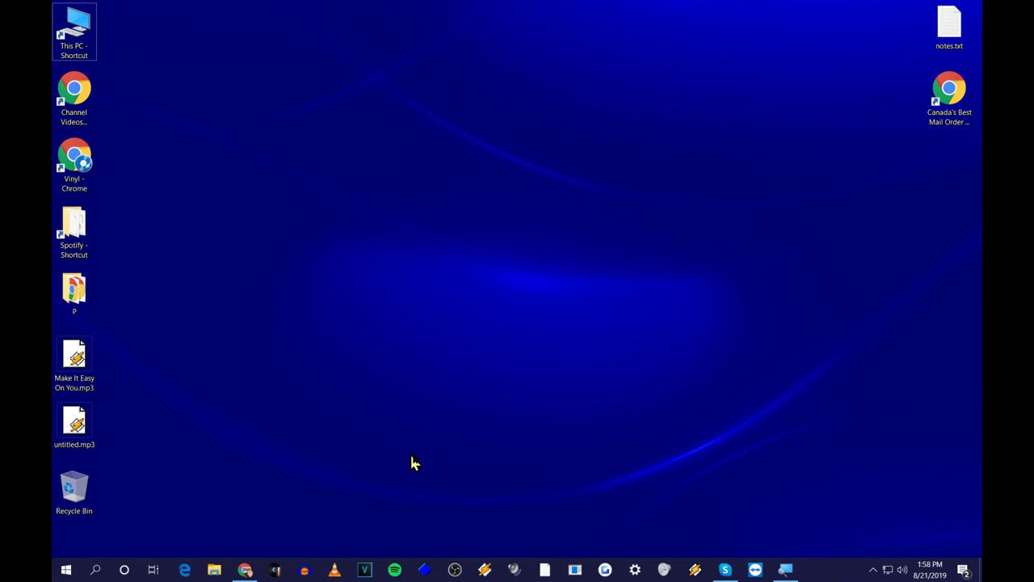
# Launch Audacity and check its version in the About information
pyautogui.click(307, 571)
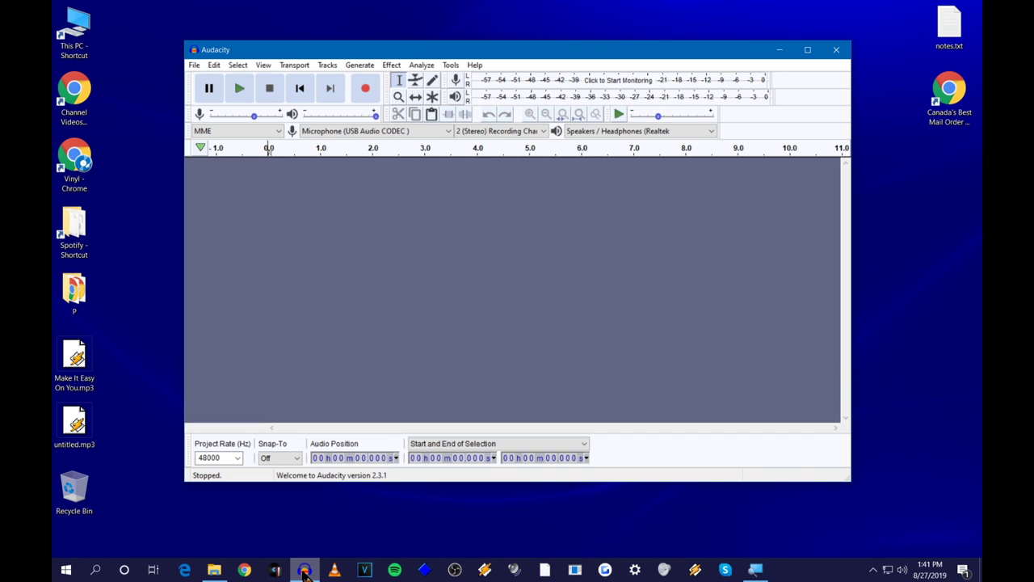
pyautogui.click(475, 66)
pyautogui.click(509, 142)
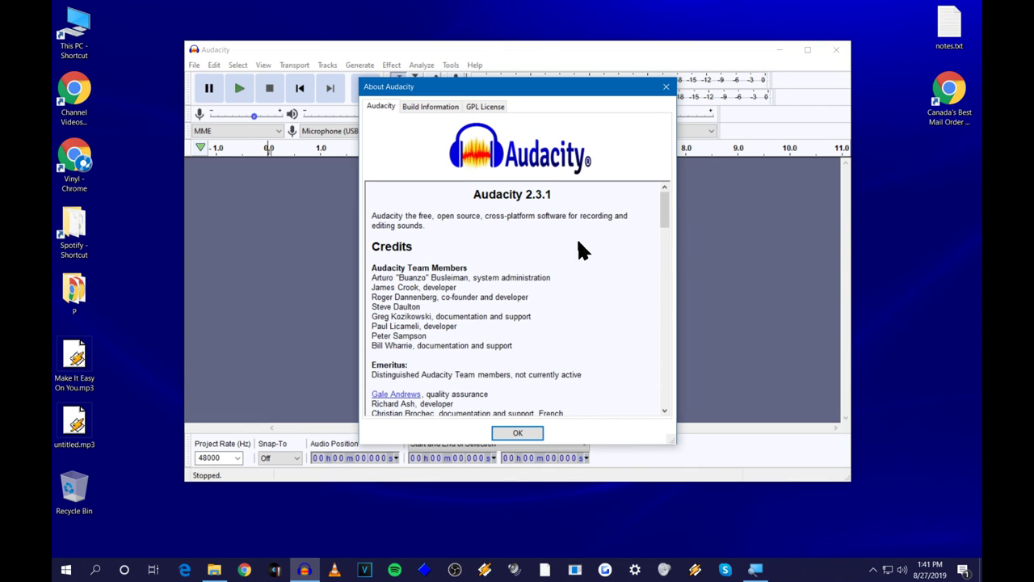
pyautogui.click(667, 87)
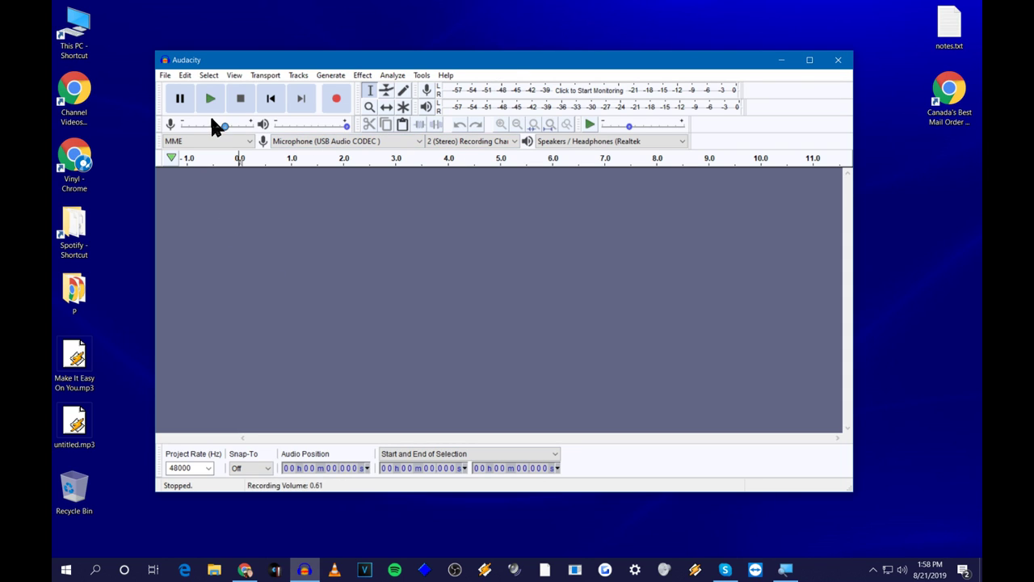
# Open the Devices section of the preferences
pyautogui.click(185, 75)
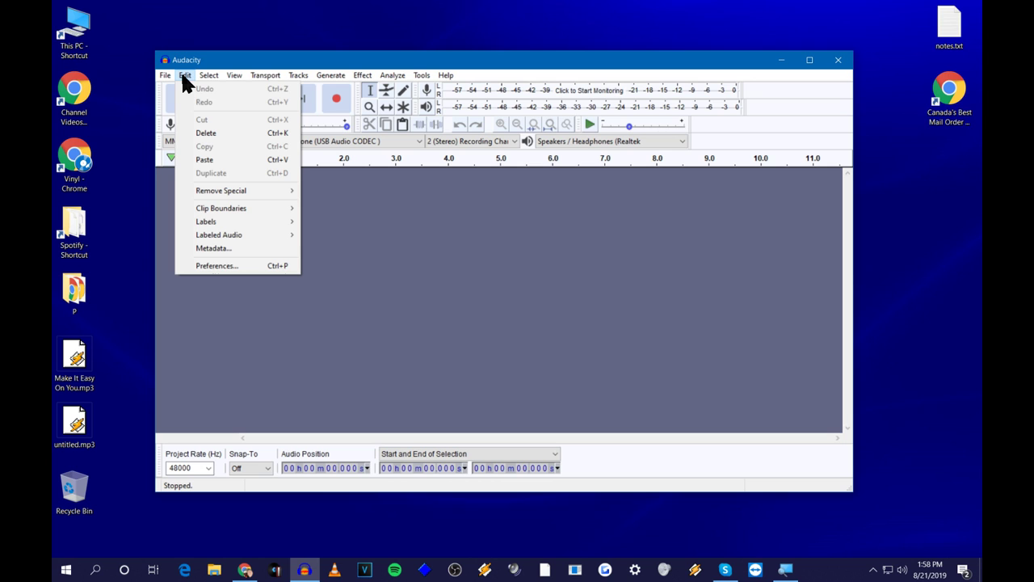
pyautogui.click(218, 266)
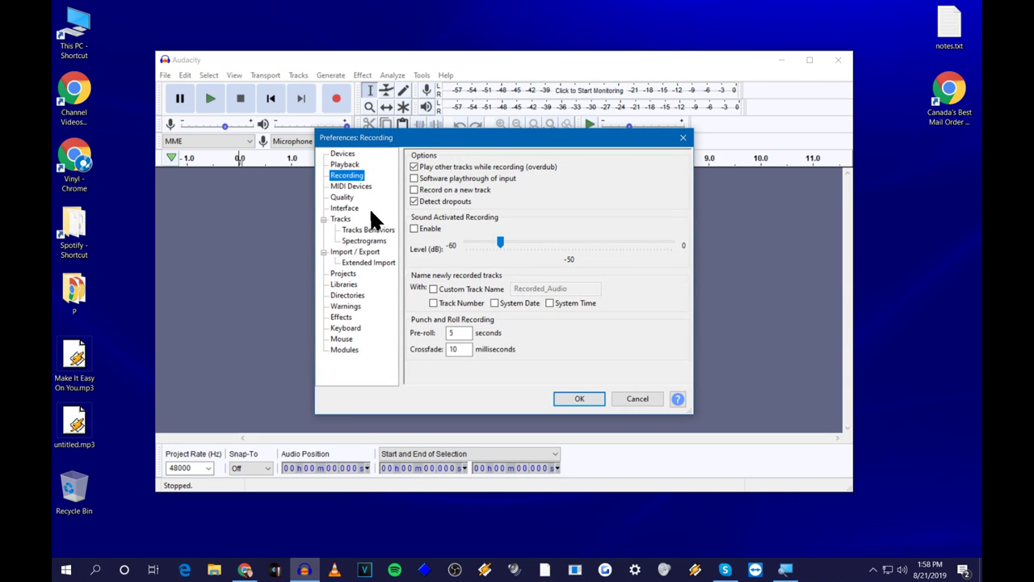
pyautogui.click(348, 154)
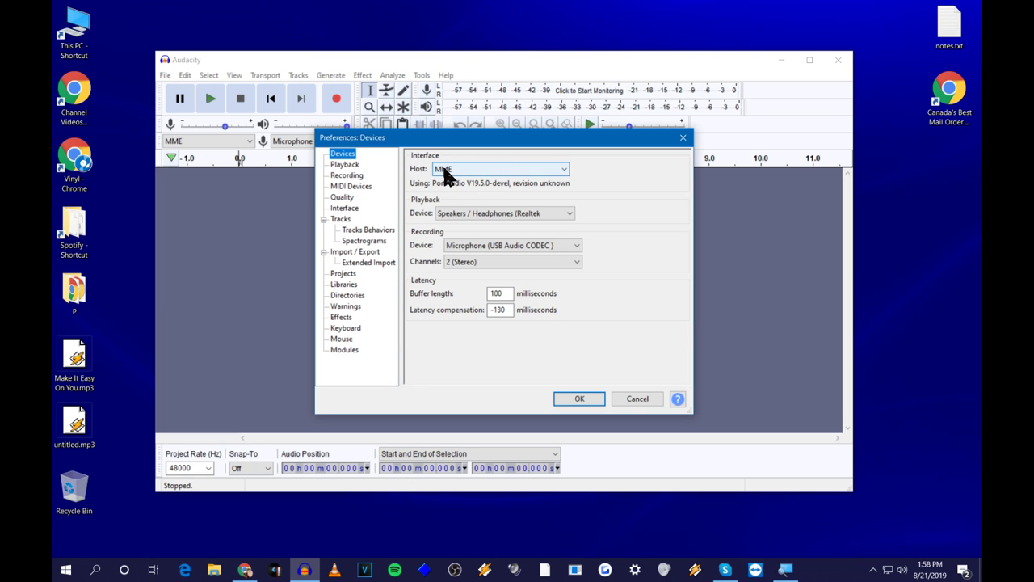
# Try Windows DirectSound as the audio host and switch the host back to MME
pyautogui.click(564, 171)
pyautogui.click(534, 191)
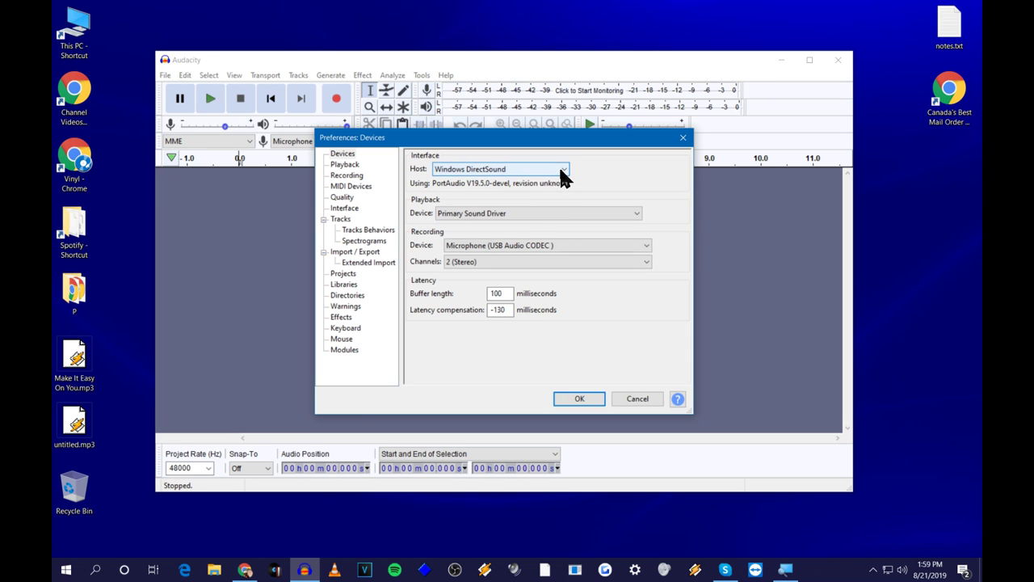
pyautogui.click(566, 173)
pyautogui.click(468, 178)
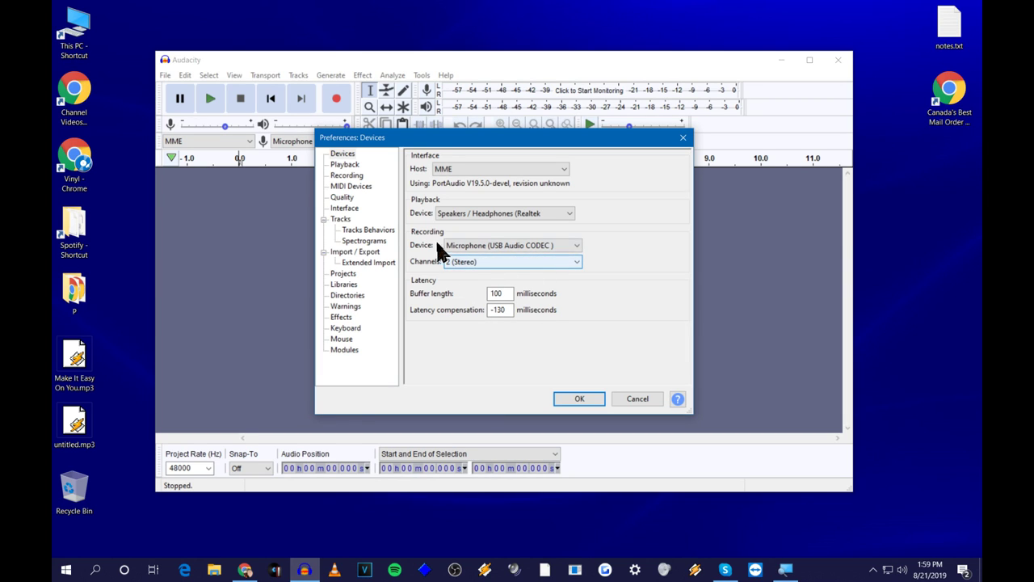
# Try the software playthrough of input option in the Recording preferences
pyautogui.click(355, 176)
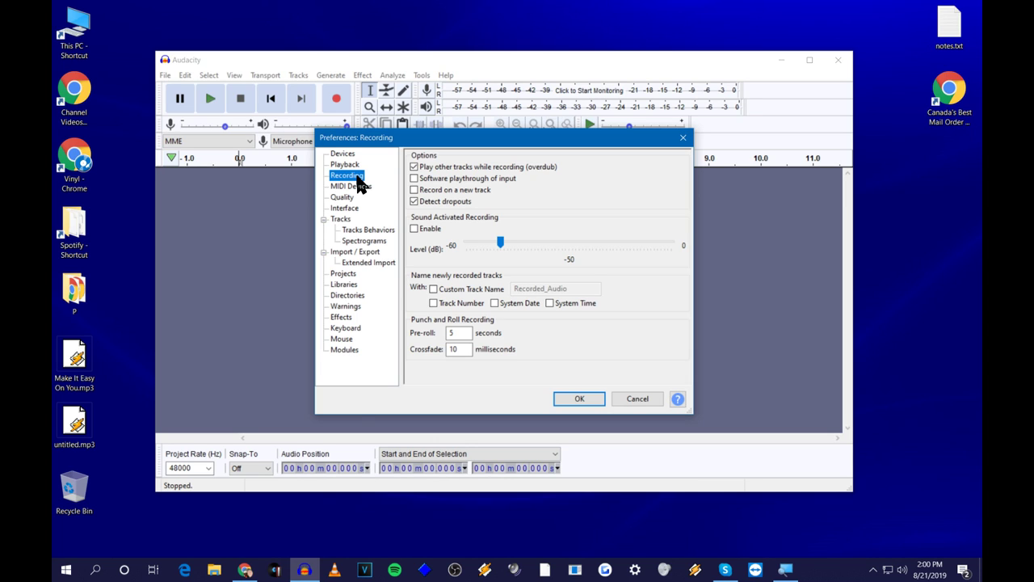
pyautogui.click(414, 179)
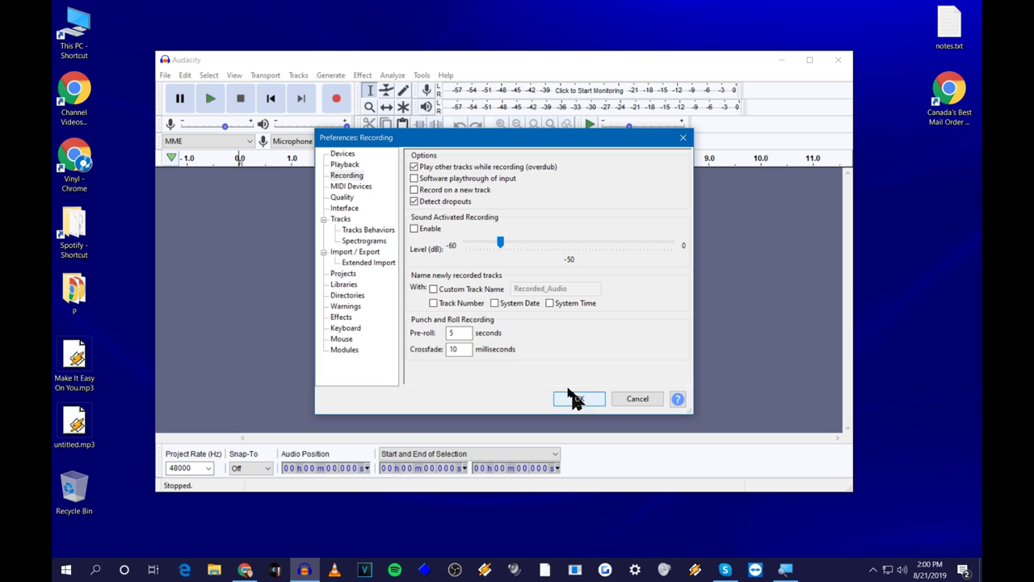
# Set the default sample rate to 48000 Hz and the default sample format to 16-bit in the Quality preferences
pyautogui.click(342, 198)
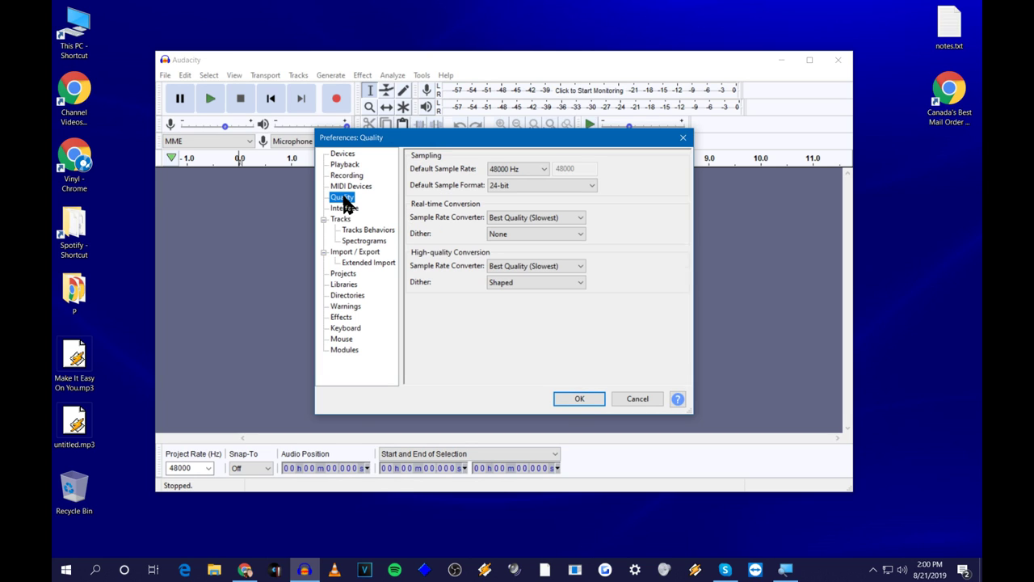
pyautogui.click(546, 172)
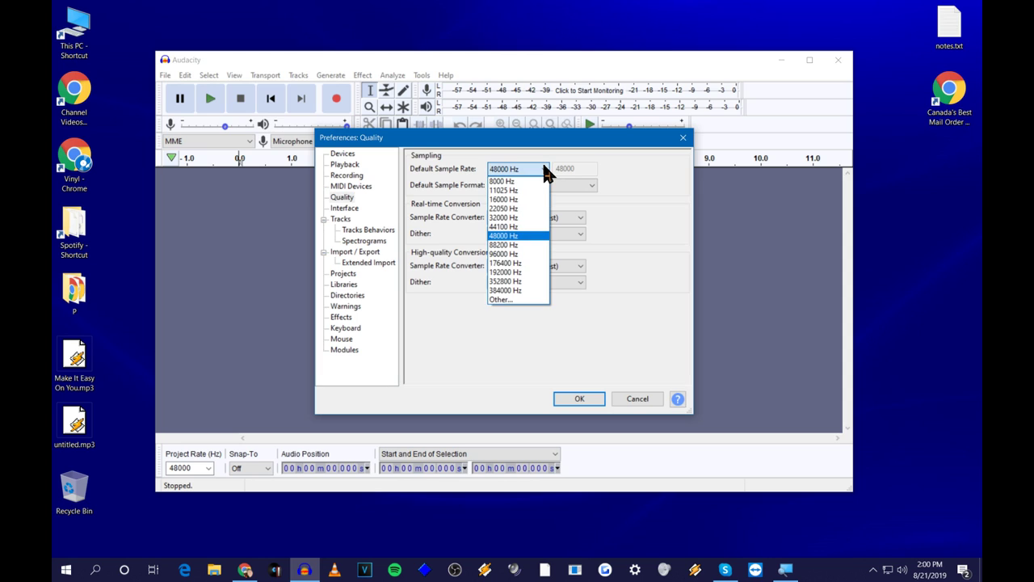
pyautogui.click(518, 235)
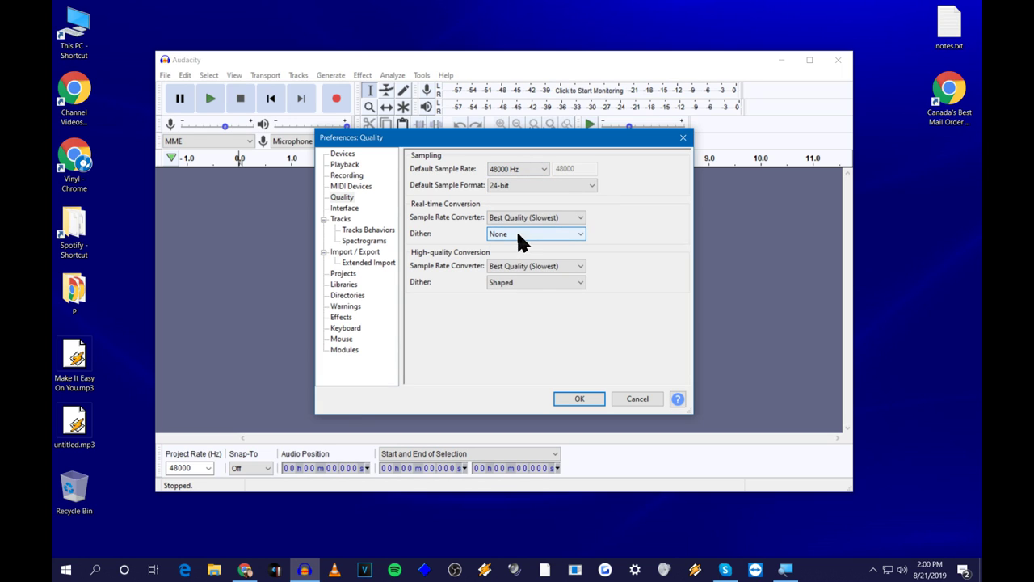
pyautogui.click(593, 185)
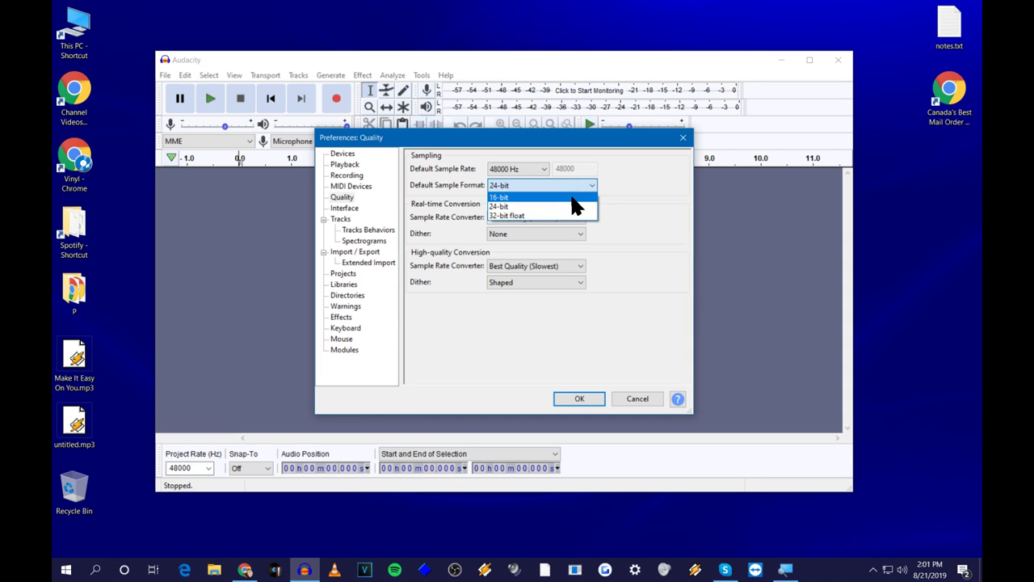
pyautogui.click(571, 197)
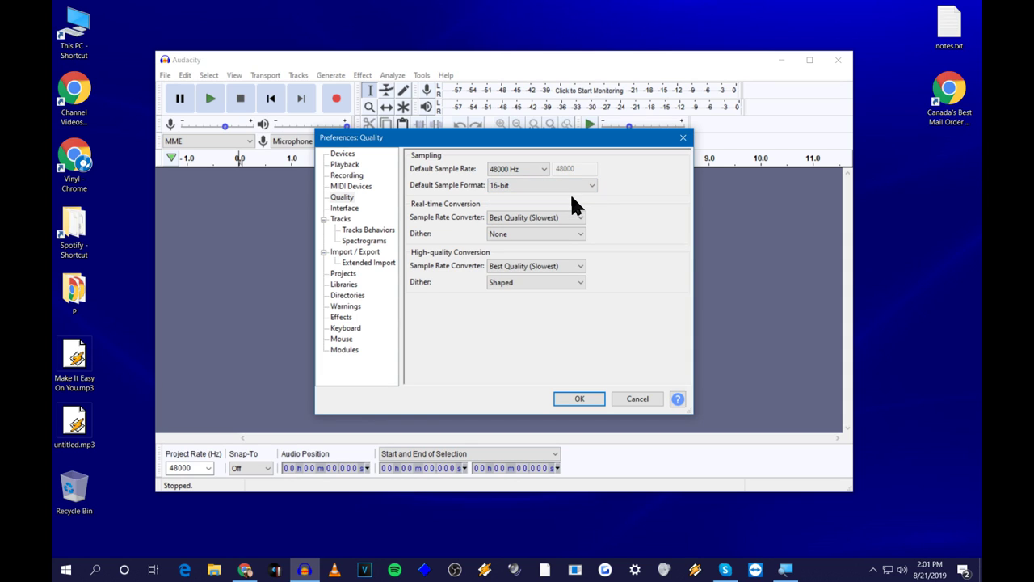
# Try 44100 Hz as the default sample rate and switch it back to 48000 Hz
pyautogui.click(543, 167)
pyautogui.click(517, 226)
pyautogui.click(544, 169)
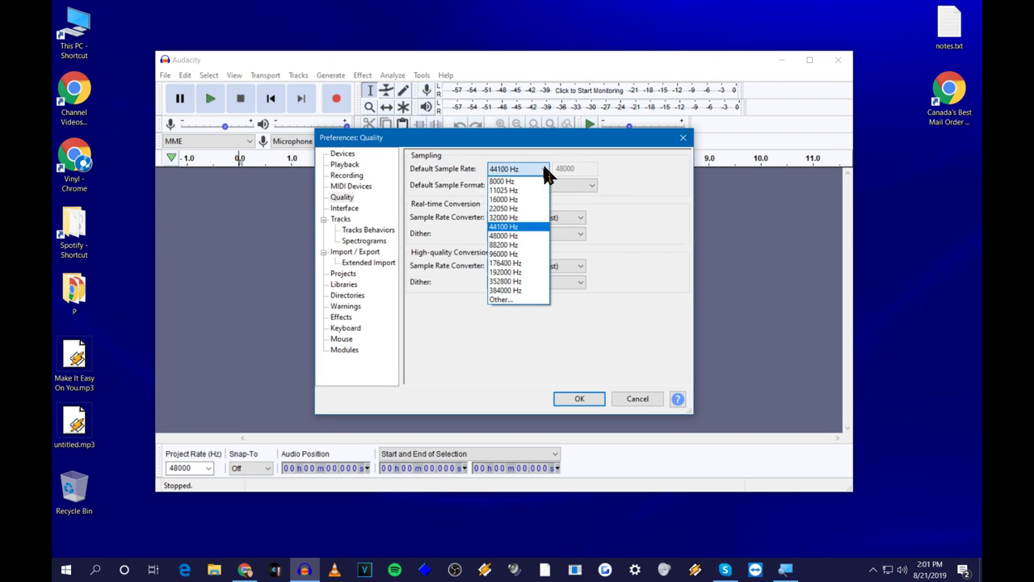
pyautogui.click(533, 236)
# Set the default sample format to 24-bit in the Quality preferences and apply the preferences
pyautogui.click(590, 185)
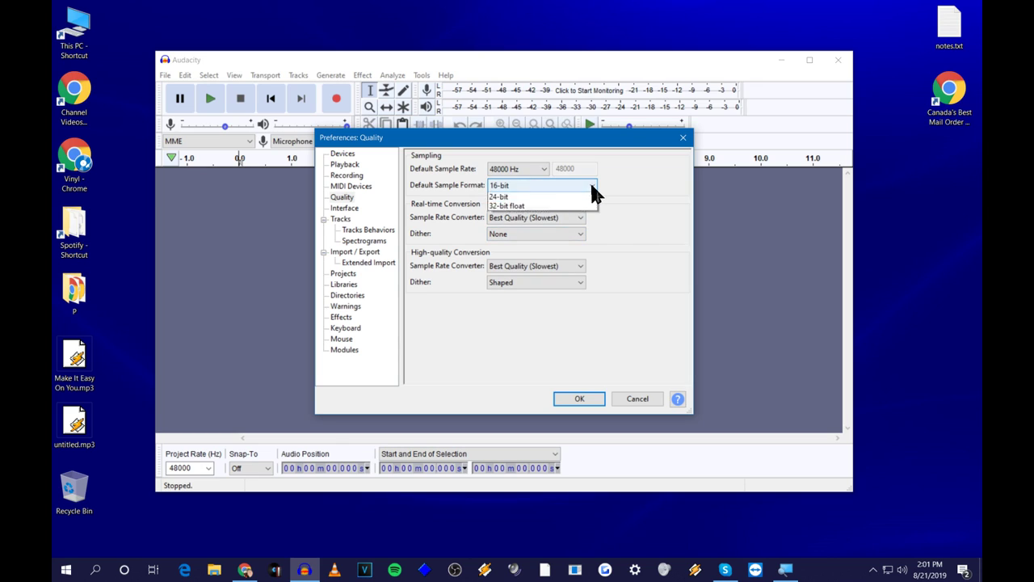
pyautogui.click(561, 201)
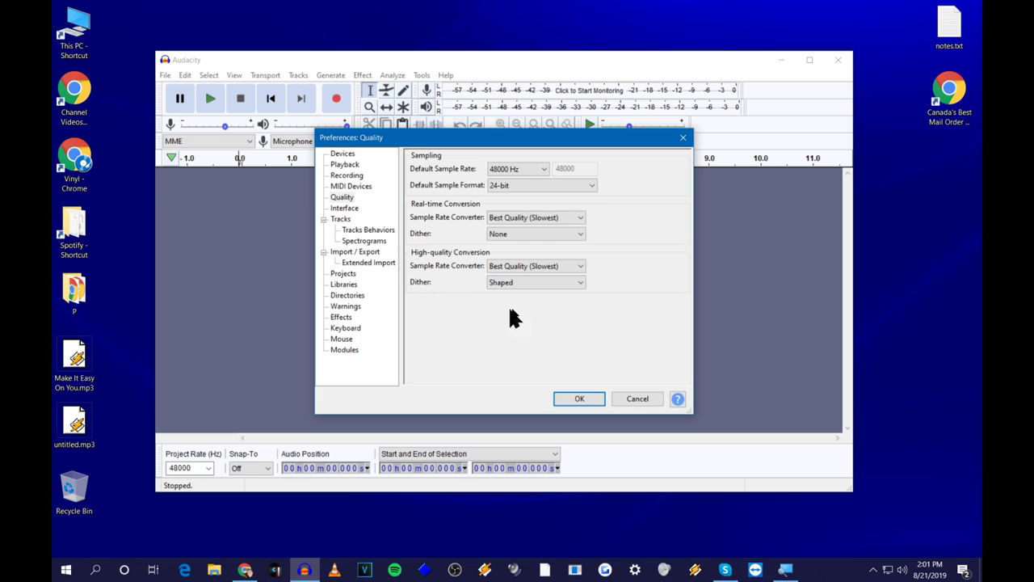
pyautogui.click(583, 397)
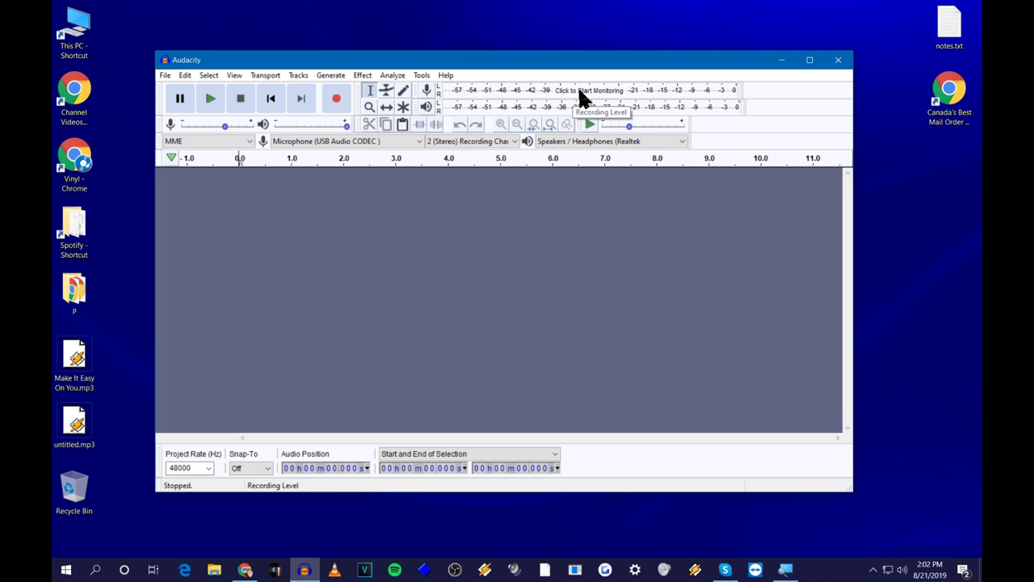
# Monitor the recording level and record the turntable onto a new stereo track, resuming the recording after the pause
pyautogui.click(555, 93)
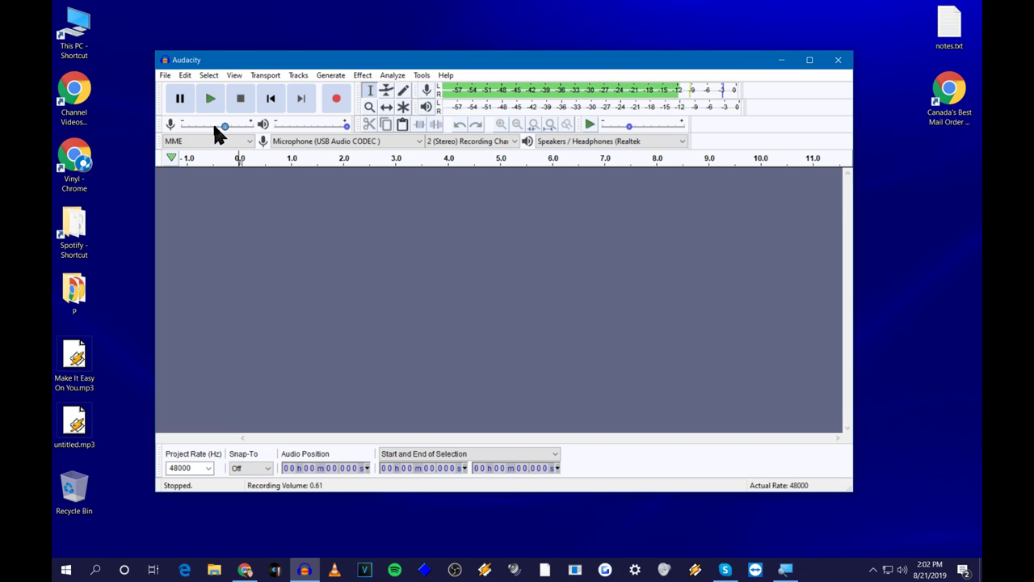
pyautogui.moveTo(220, 127)
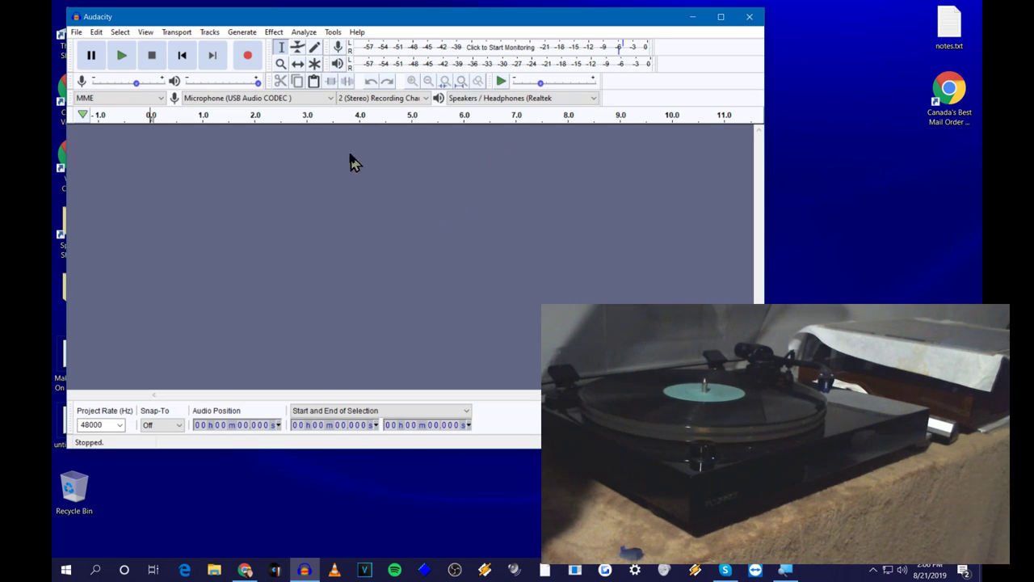
pyautogui.click(249, 60)
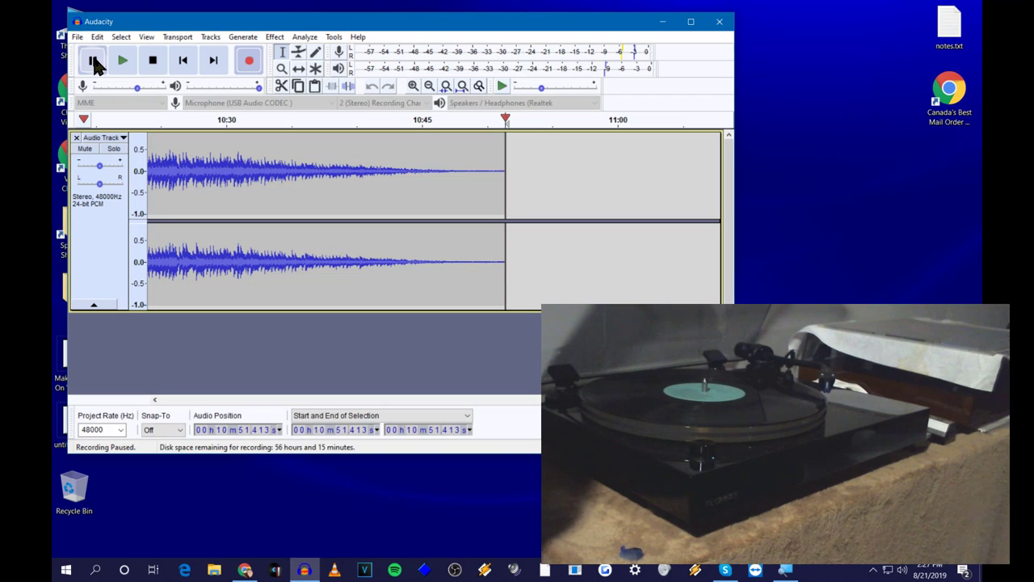
pyautogui.click(94, 65)
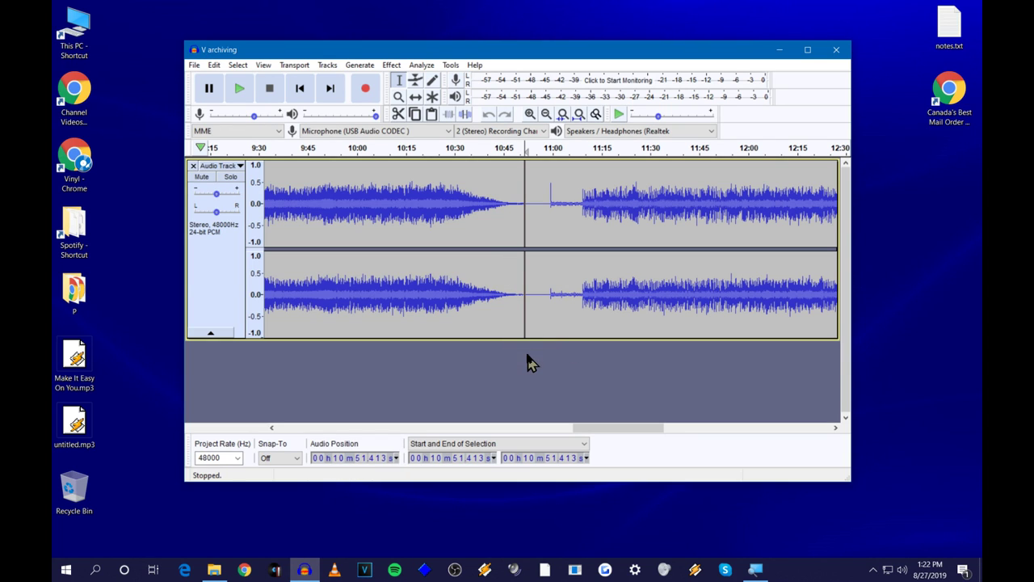
# Examine the waveform of the whole recording from its end back to its beginning
pyautogui.keyDown('ctrl'); pyautogui.scroll(-2, 529, 362); pyautogui.keyUp('ctrl')
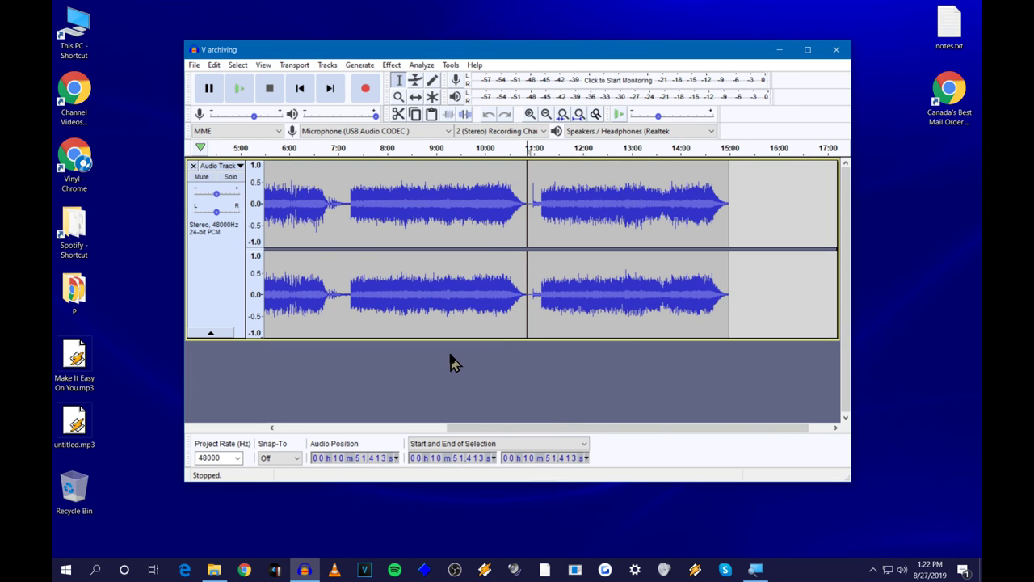
pyautogui.keyDown('ctrl'); pyautogui.scroll(-1, 453, 361); pyautogui.keyUp('ctrl')
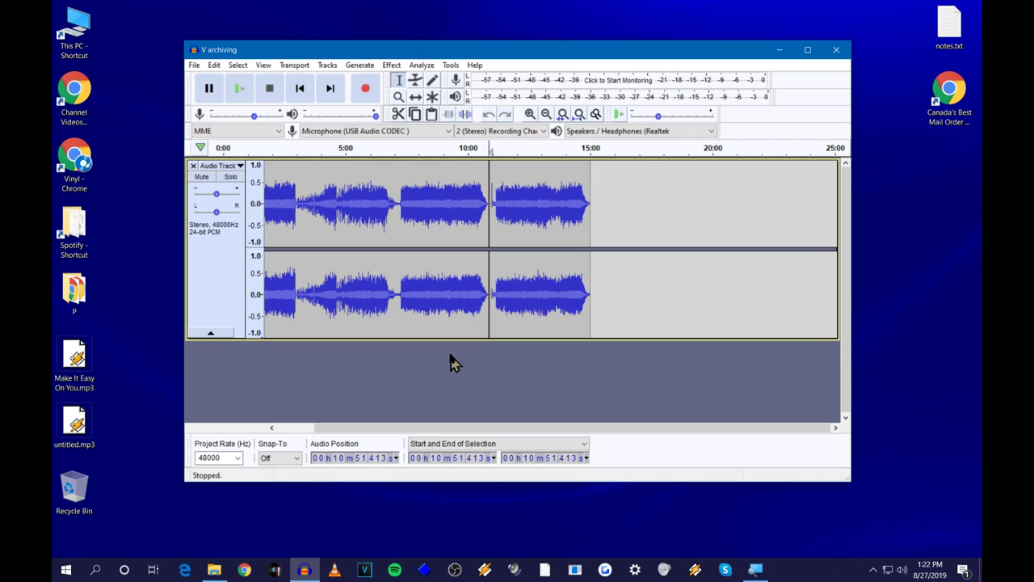
pyautogui.keyDown('ctrl'); pyautogui.scroll(-1, 453, 363); pyautogui.keyUp('ctrl')
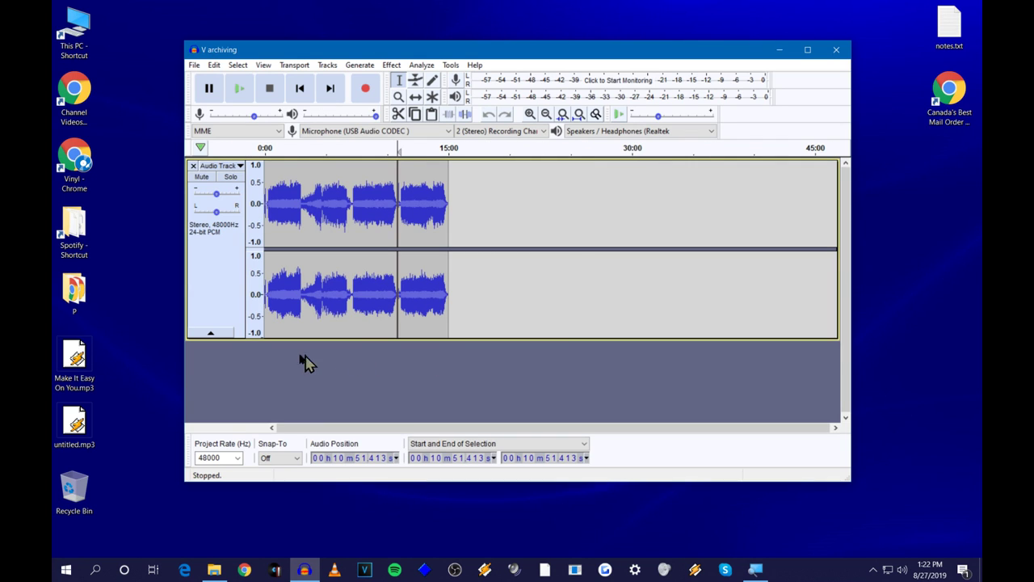
pyautogui.keyDown('ctrl'); pyautogui.scroll(1, 338, 364); pyautogui.keyUp('ctrl')
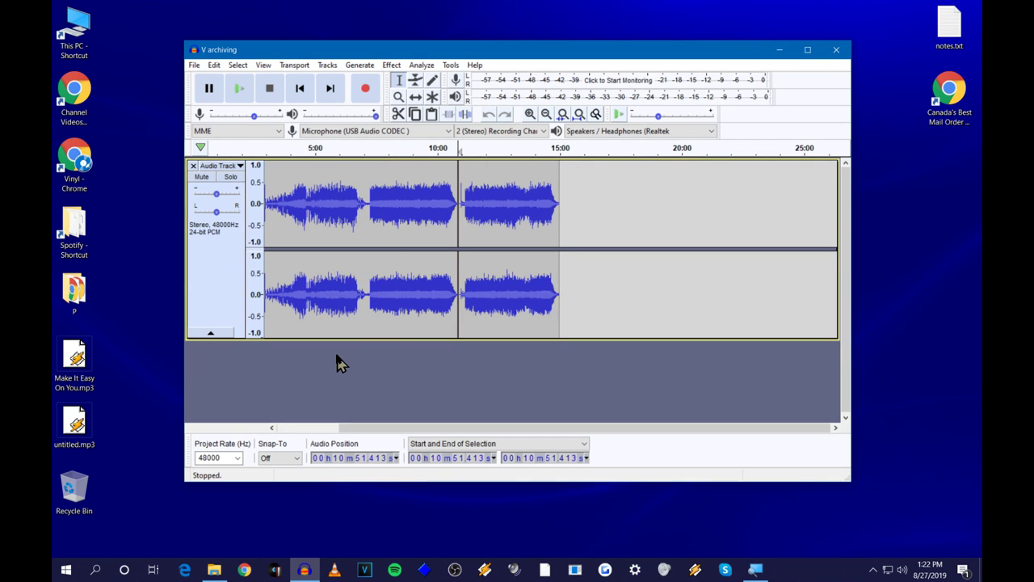
pyautogui.keyDown('ctrl'); pyautogui.scroll(1, 338, 363); pyautogui.keyUp('ctrl')
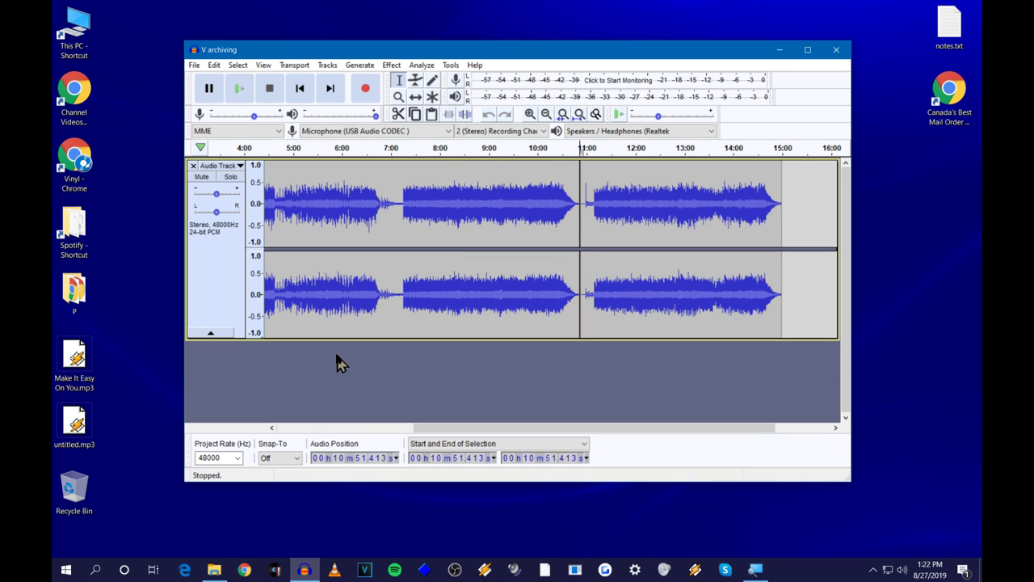
pyautogui.moveTo(485, 429); pyautogui.dragTo(302, 429)
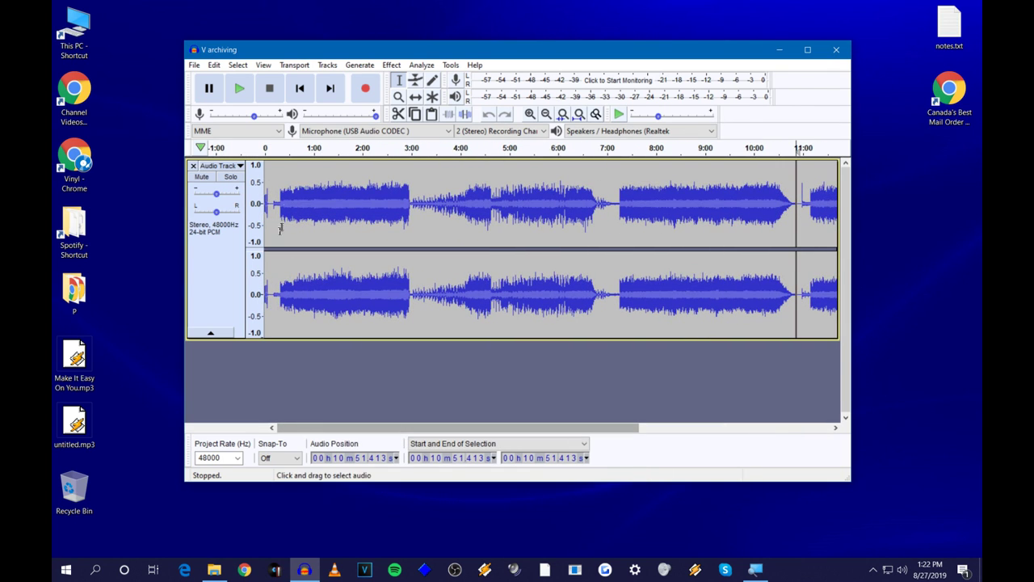
# Return the cursor to the start of the track and play the first few seconds of noise
pyautogui.click(300, 94)
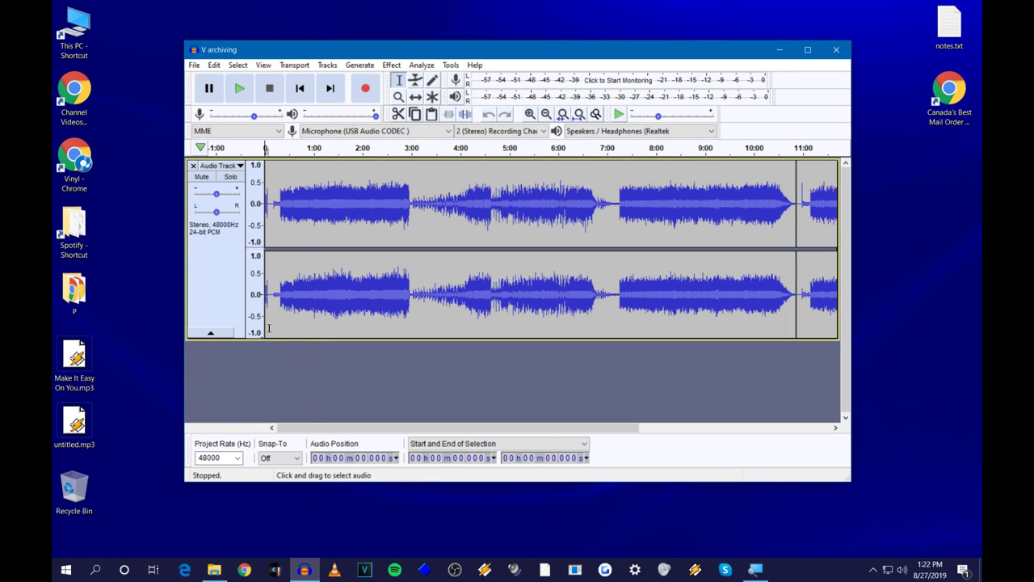
pyautogui.scroll(2, 256, 331)
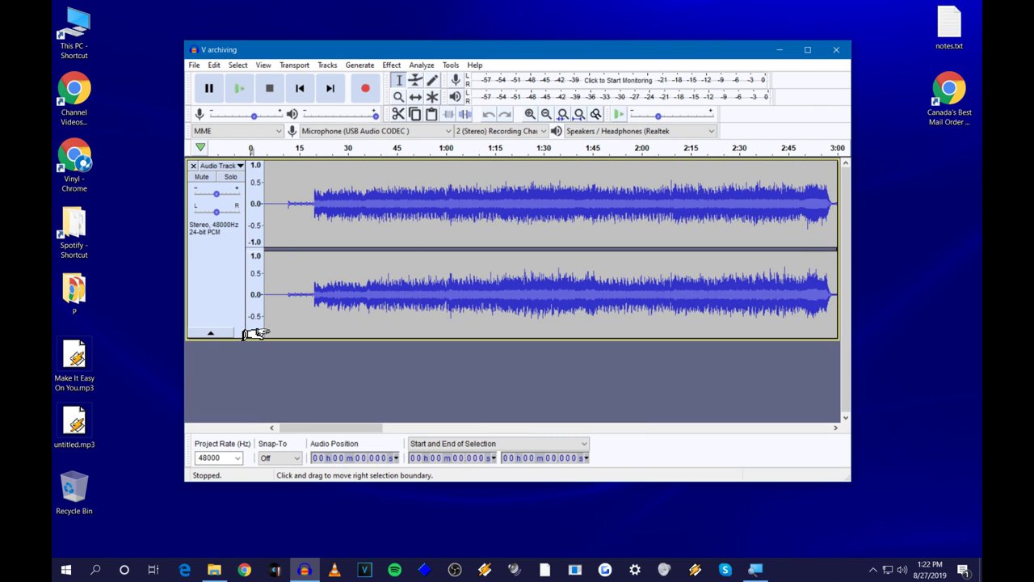
pyautogui.scroll(1, 256, 333)
pyautogui.scroll(1, 255, 333)
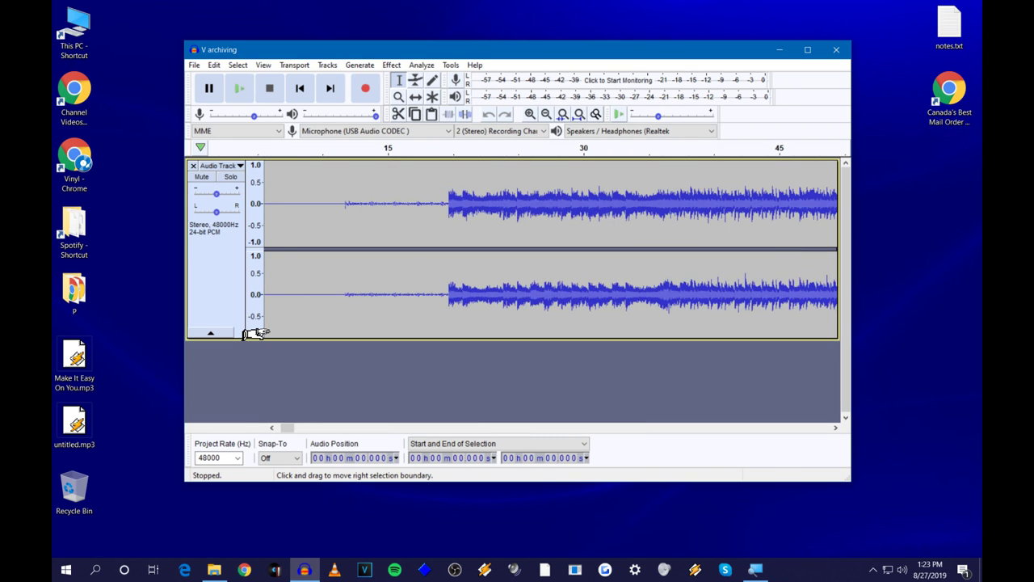
pyautogui.scroll(1, 255, 333)
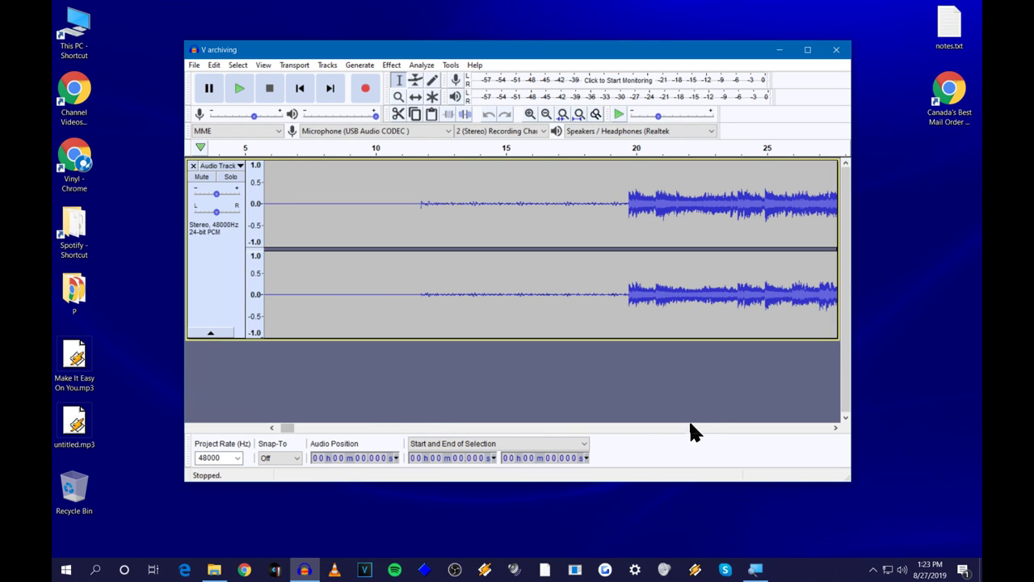
pyautogui.click(272, 428)
pyautogui.click(272, 427)
pyautogui.click(272, 427)
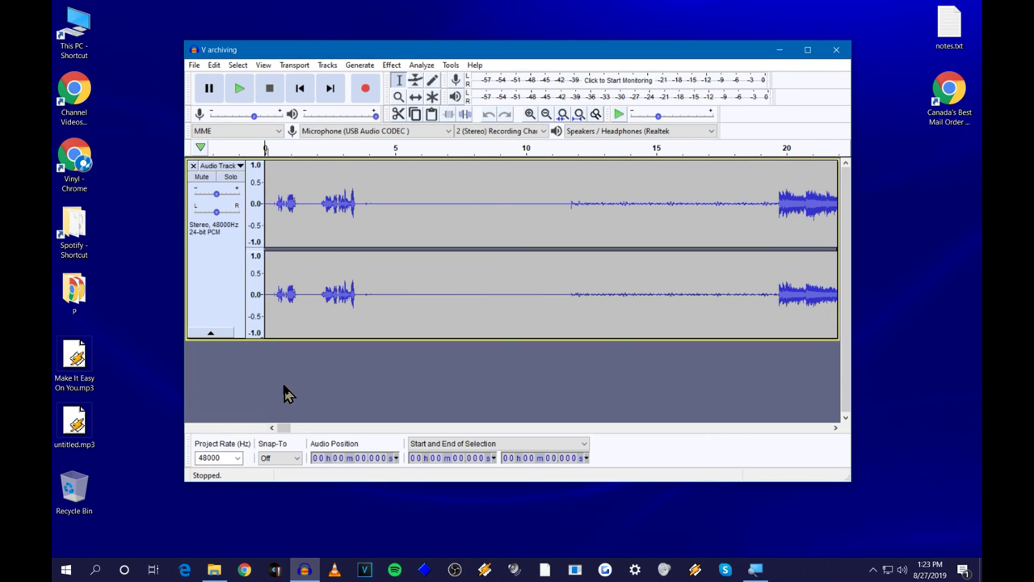
pyautogui.press('space')
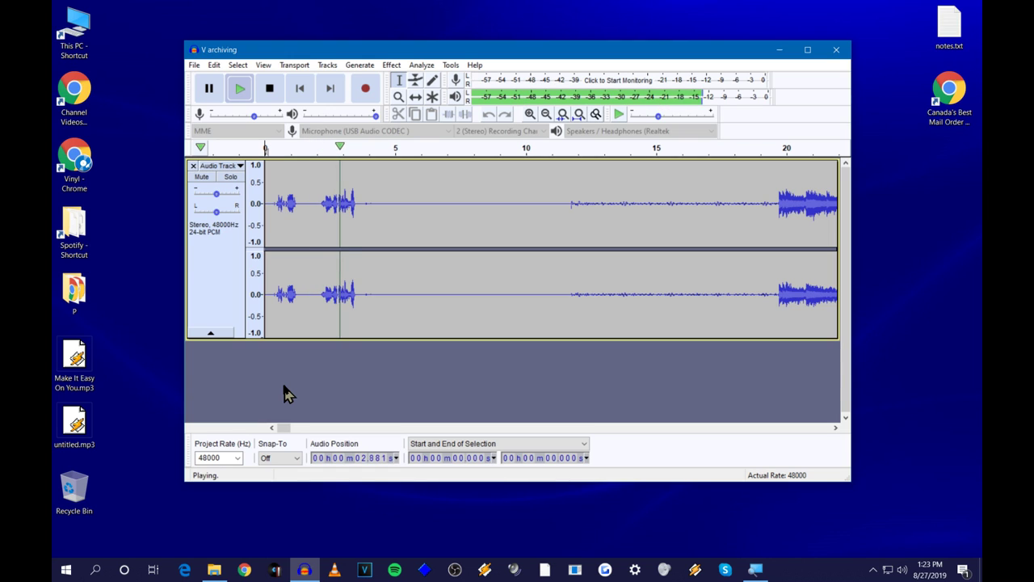
pyautogui.press('space')
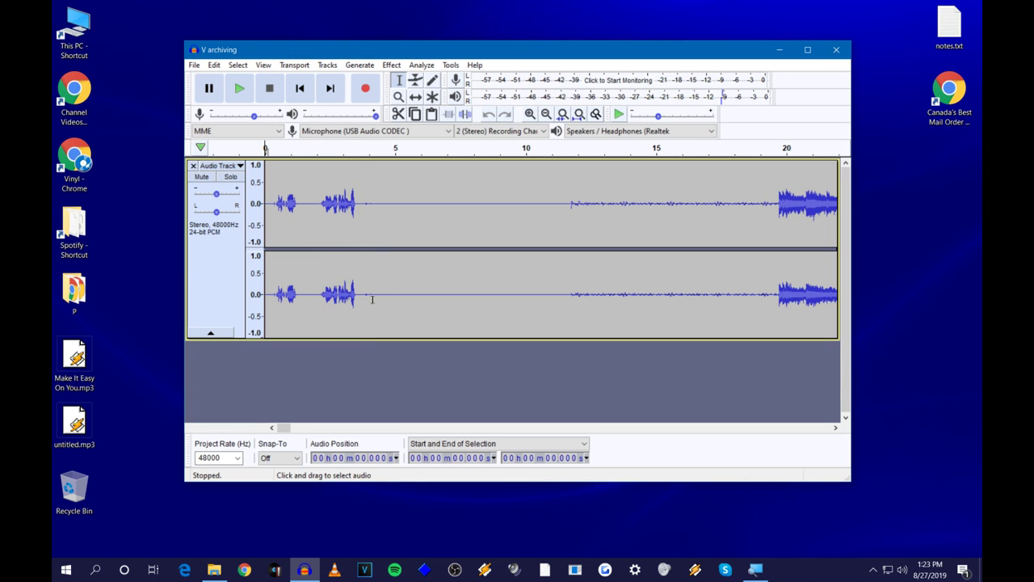
# Play the quiet section before the music from about 11 seconds
pyautogui.click(570, 312)
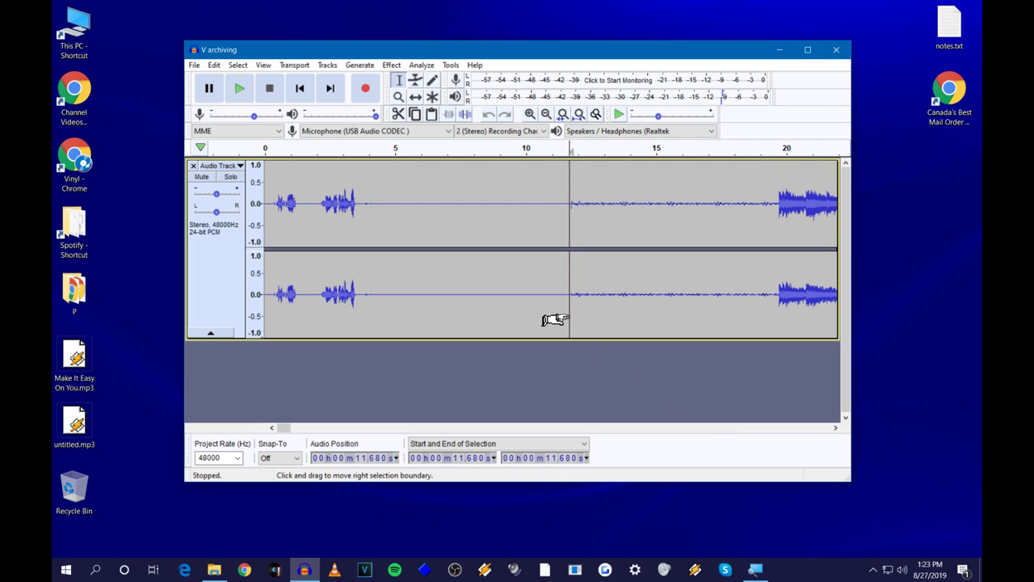
pyautogui.click(554, 315)
pyautogui.press('space')
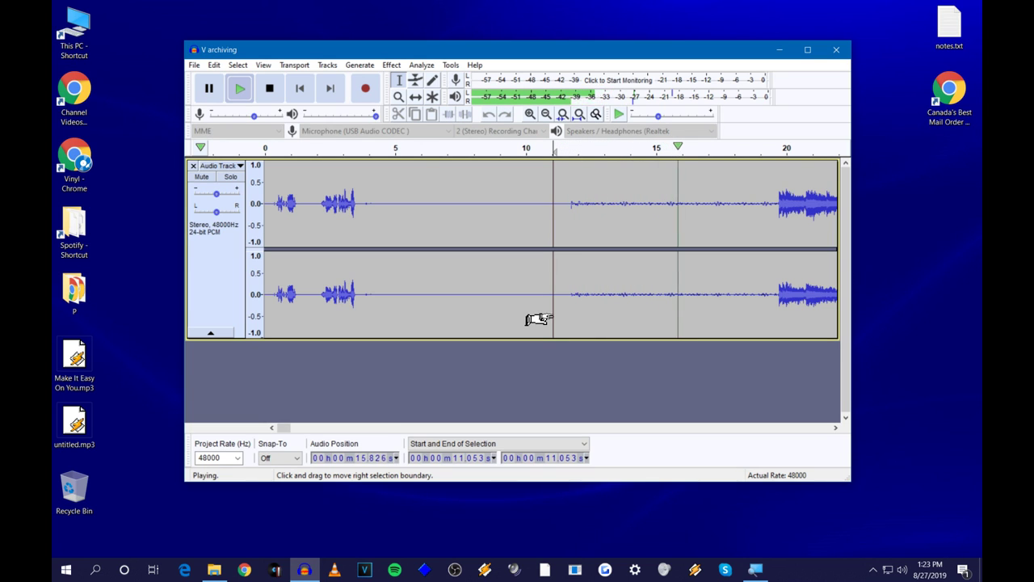
pyautogui.press('space')
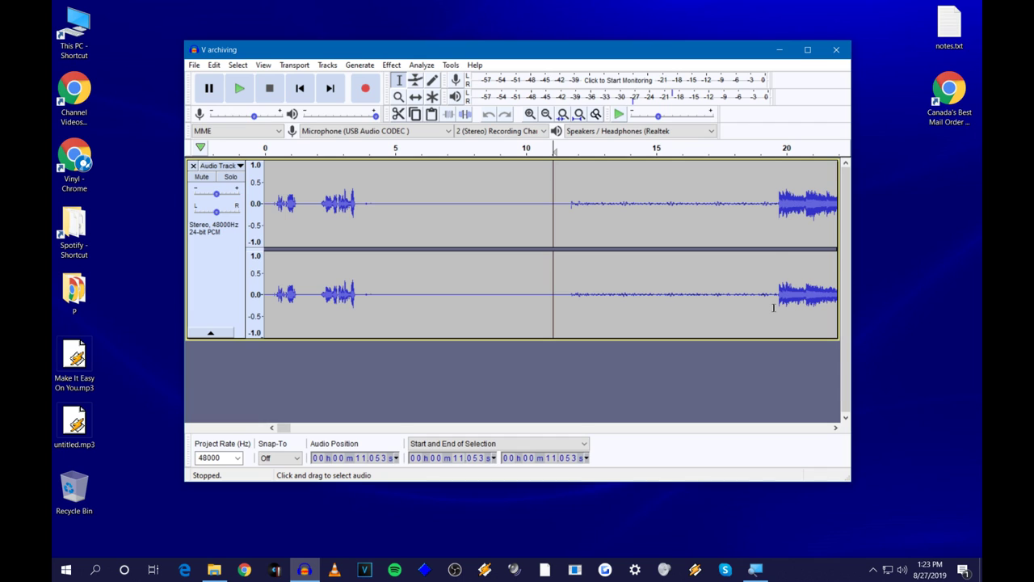
# Delete the unwanted lead-in from the start of the track to about 19.5 seconds, just before the music
pyautogui.click(774, 307)
pyautogui.moveTo(774, 307); pyautogui.dragTo(223, 333)
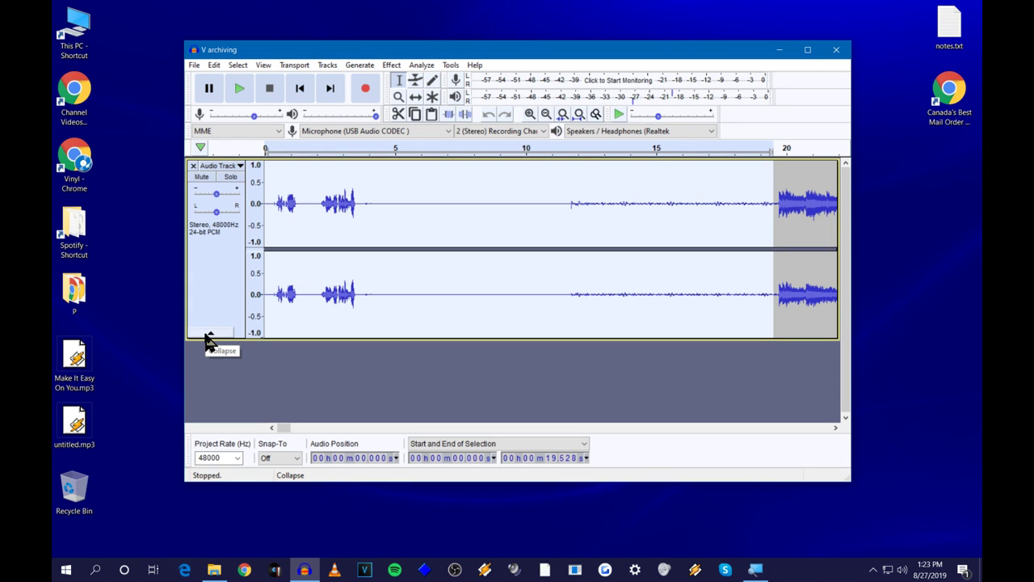
pyautogui.press('Delete')
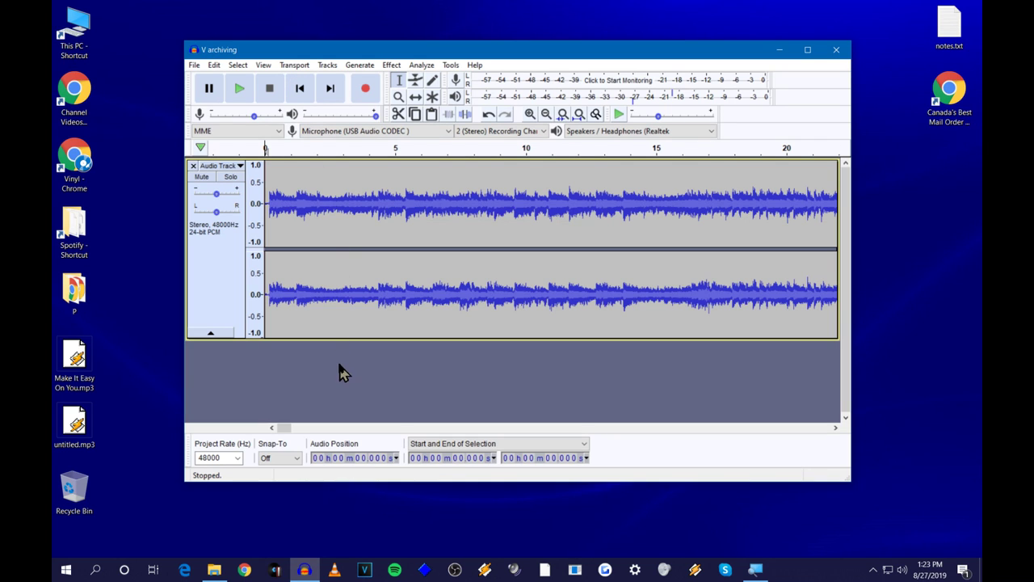
# Play the trimmed recording from its start to check how the music begins
pyautogui.press('space')
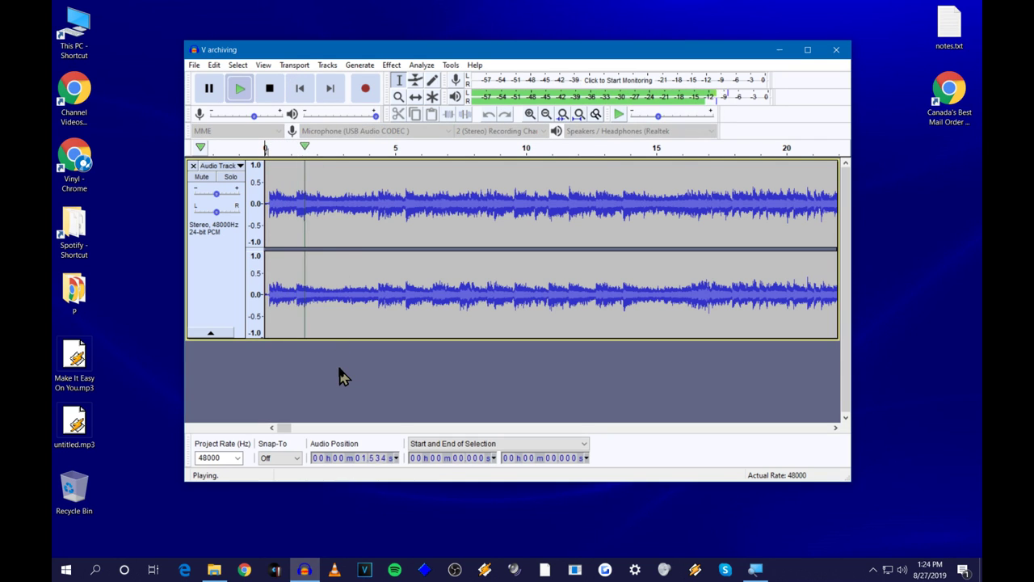
pyautogui.press('space')
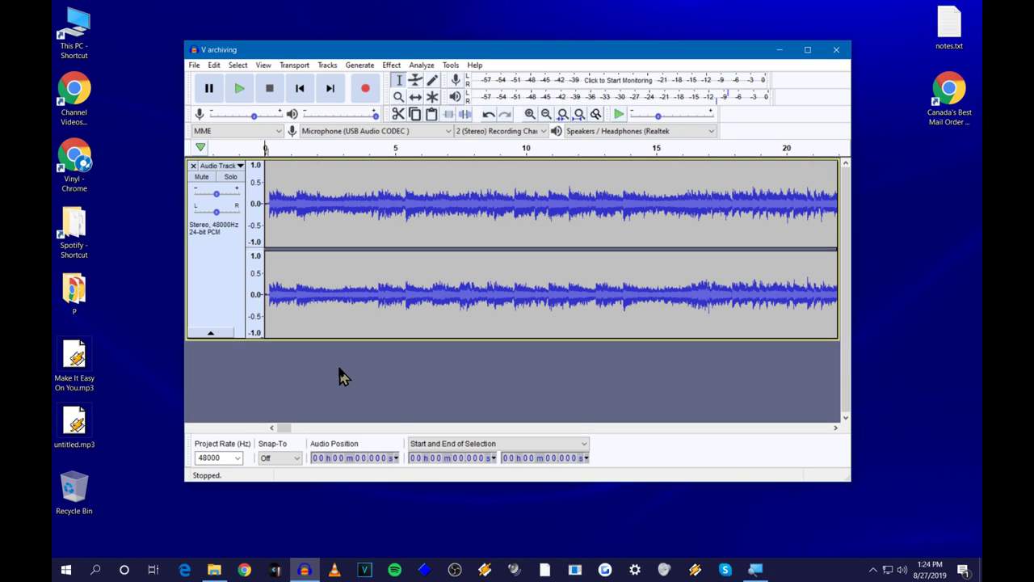
pyautogui.press('space')
pyautogui.press('space')
# Play the fade-out at the end of the recording from about 14:27
pyautogui.moveTo(285, 429); pyautogui.dragTo(828, 439)
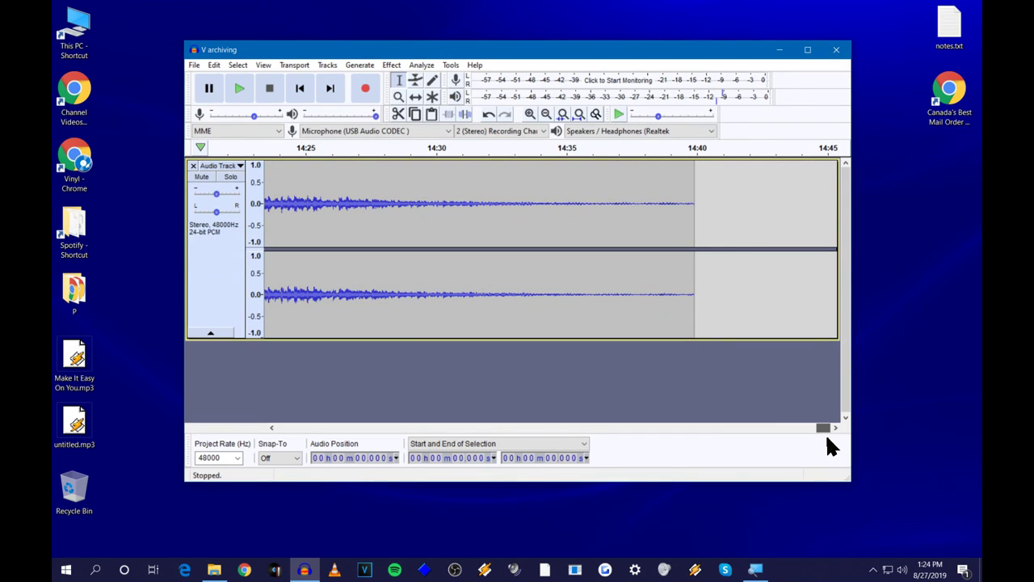
pyautogui.hscroll(-5, 509, 259)
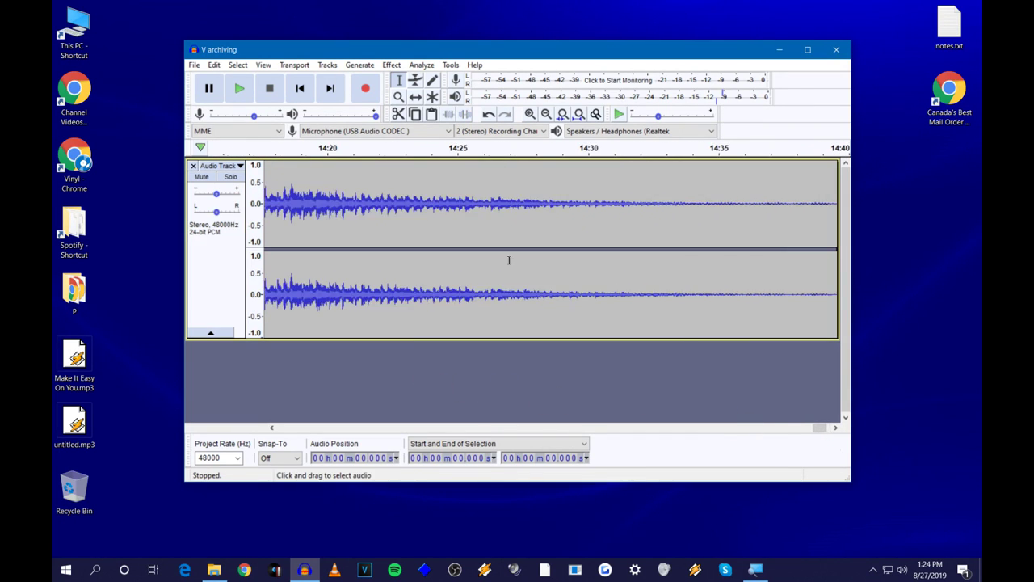
pyautogui.click(509, 261)
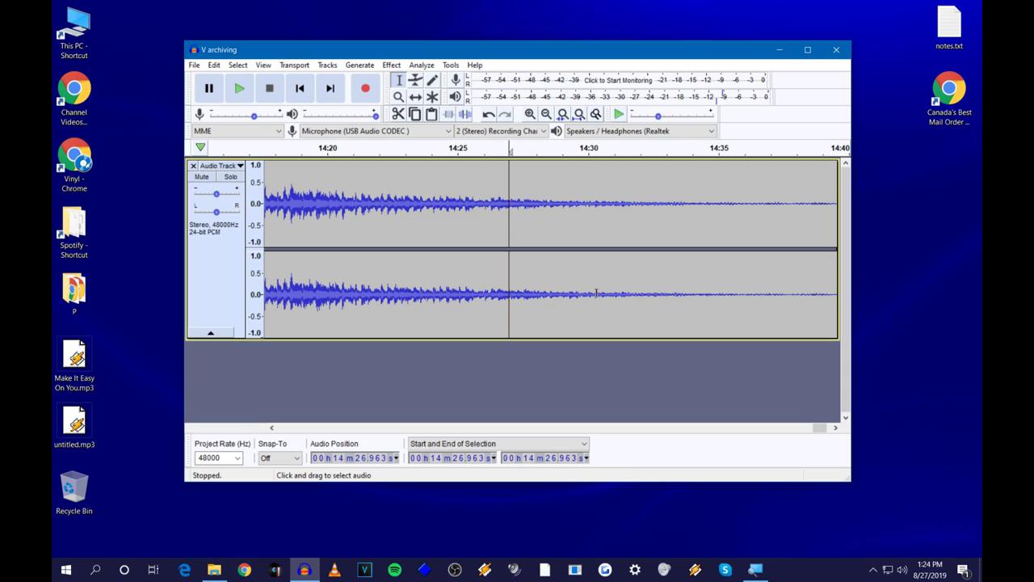
pyautogui.press('space')
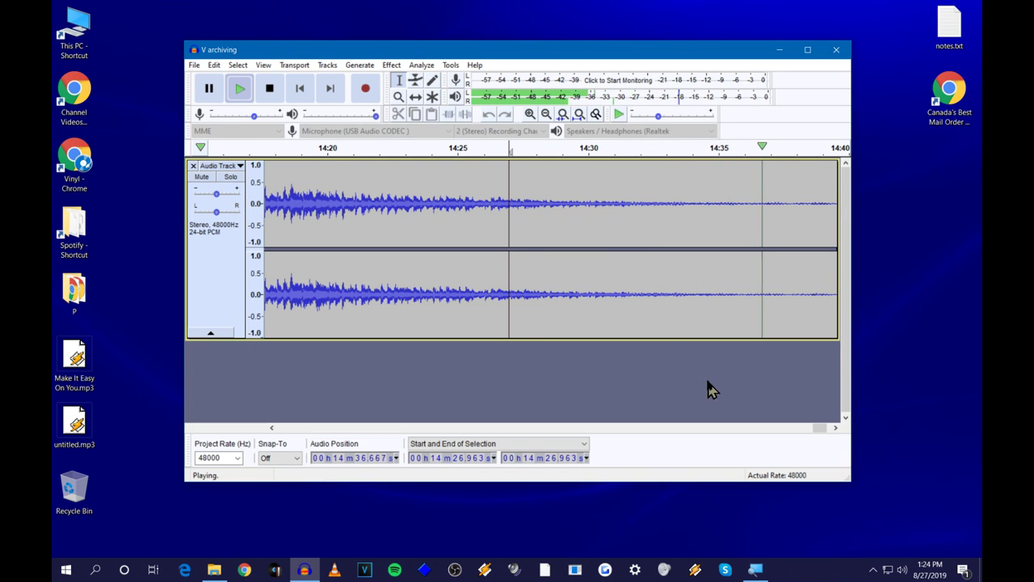
pyautogui.press('space')
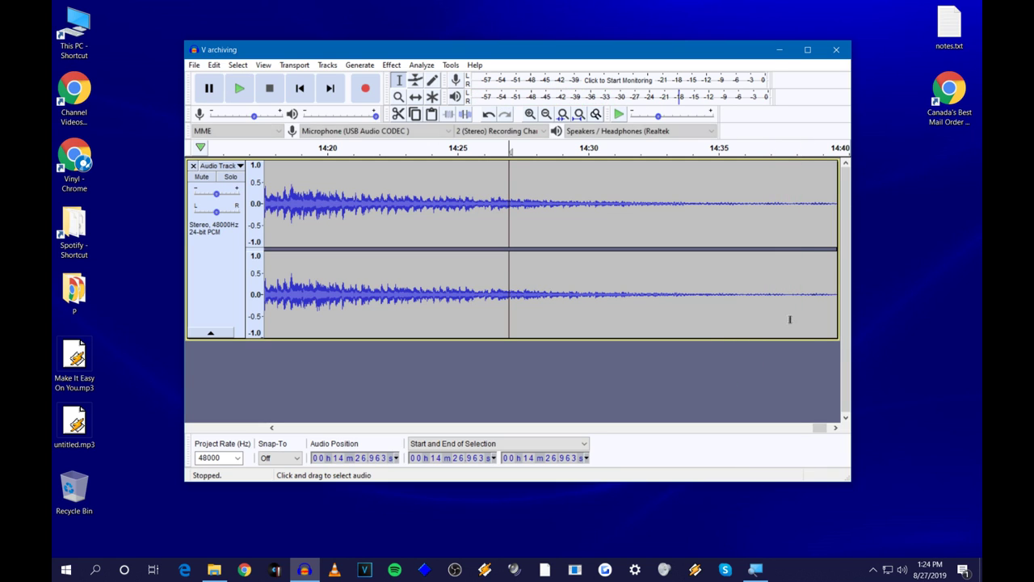
# Delete the unwanted audio near the end of the recording, from about 14:38.1 to 14:39.8
pyautogui.click(806, 318)
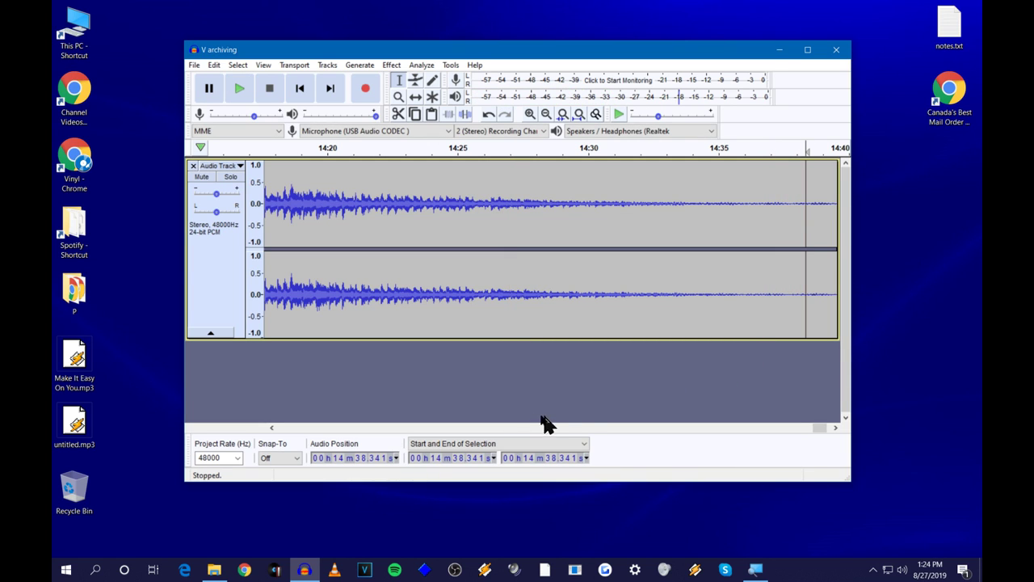
pyautogui.moveTo(815, 429); pyautogui.dragTo(819, 429)
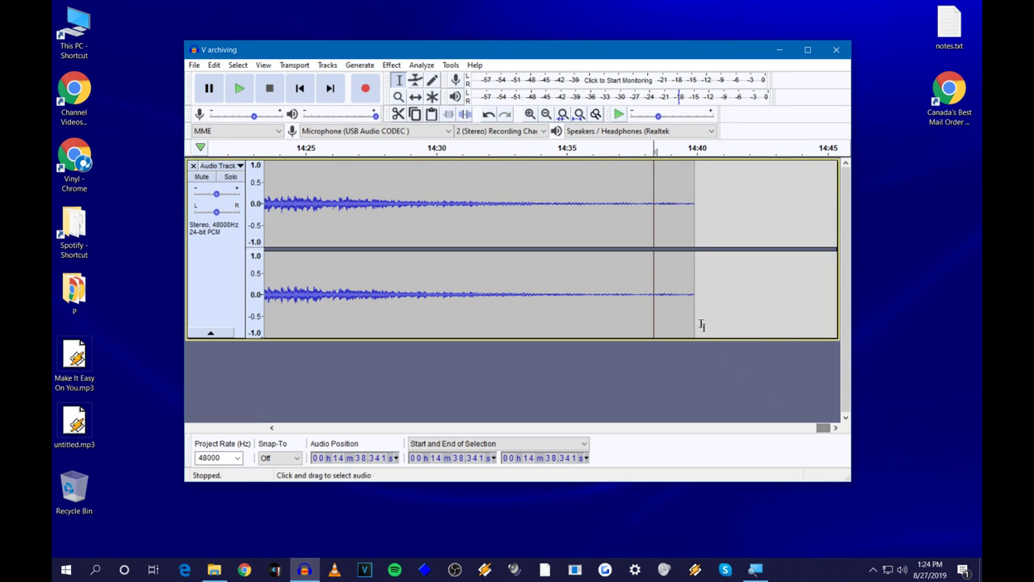
pyautogui.moveTo(691, 308); pyautogui.dragTo(648, 322)
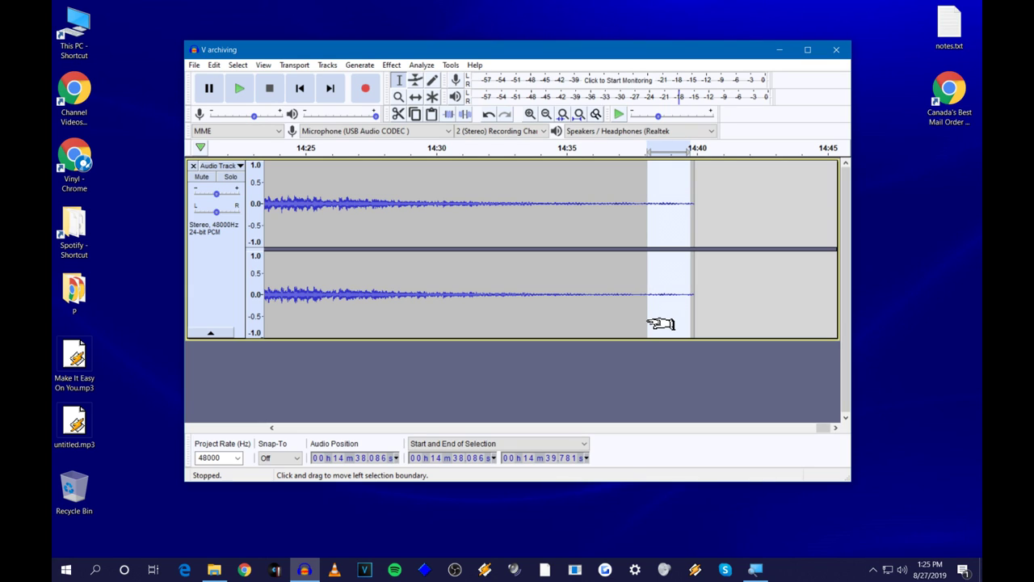
pyautogui.press('Delete')
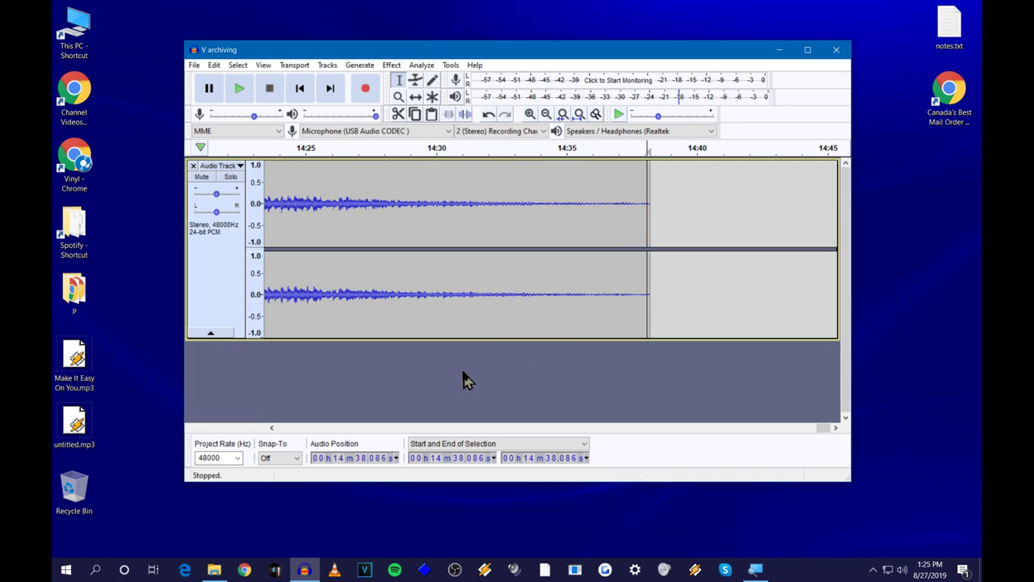
# Return to the start of the recording and fit the whole project to the window's width
pyautogui.scroll(-2, 423, 368)
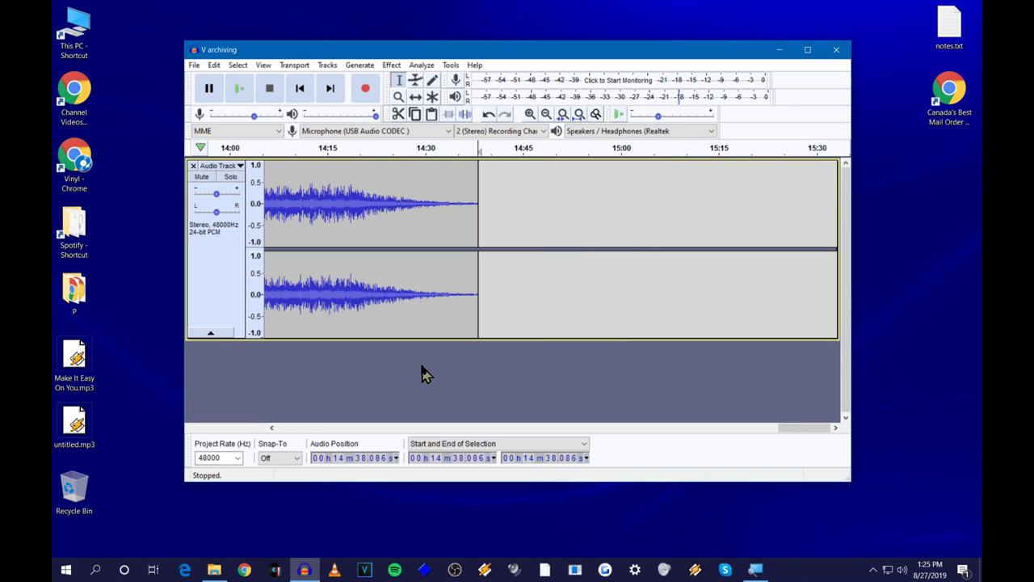
pyautogui.scroll(-2, 324, 376)
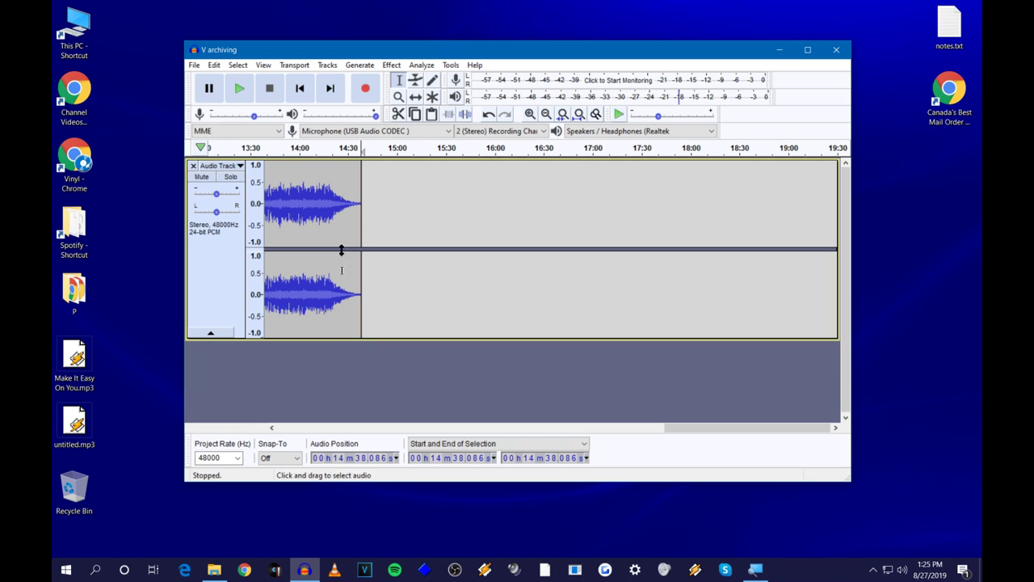
pyautogui.click(304, 95)
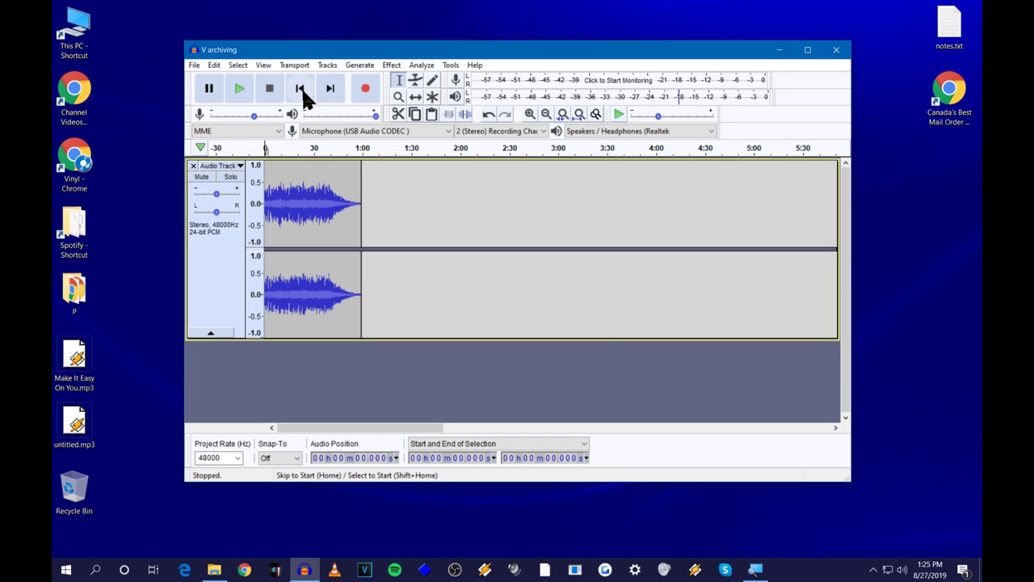
pyautogui.scroll(-3, 482, 307)
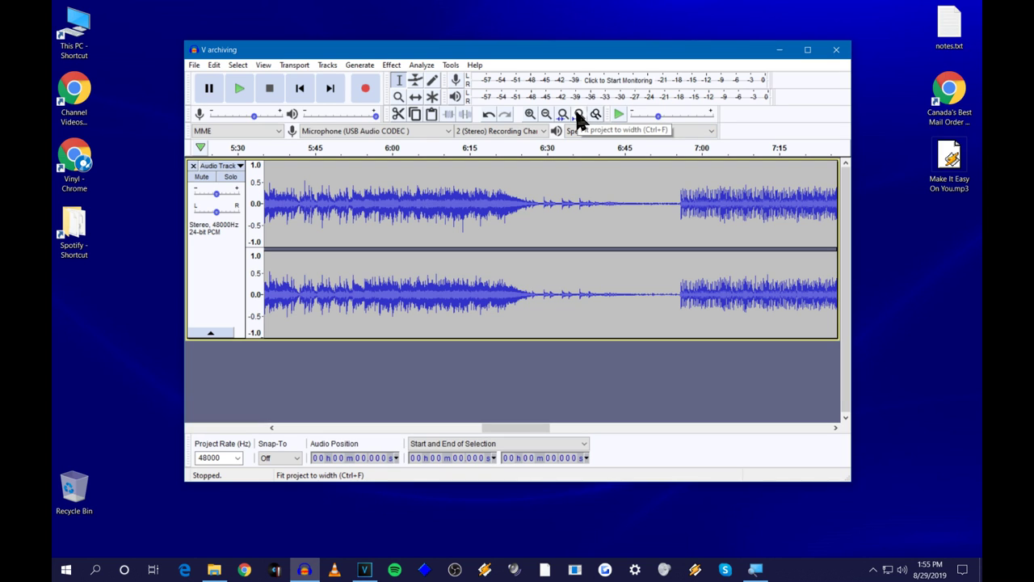
pyautogui.click(578, 115)
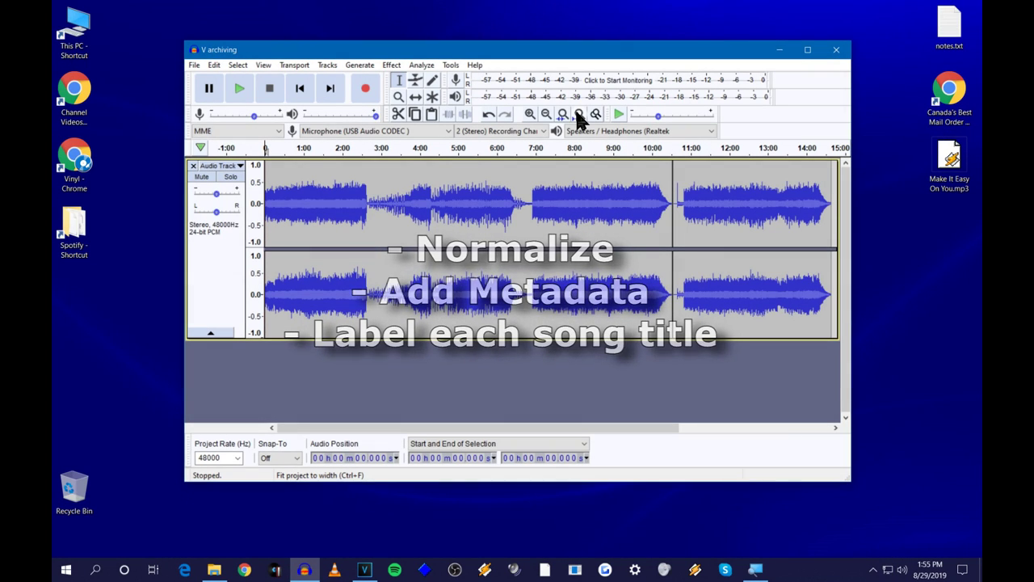
# Select the entire recording and normalize its peak amplitude to 0.0 dB with DC offset removed and stereo channels not normalized independently
pyautogui.doubleClick(306, 183)
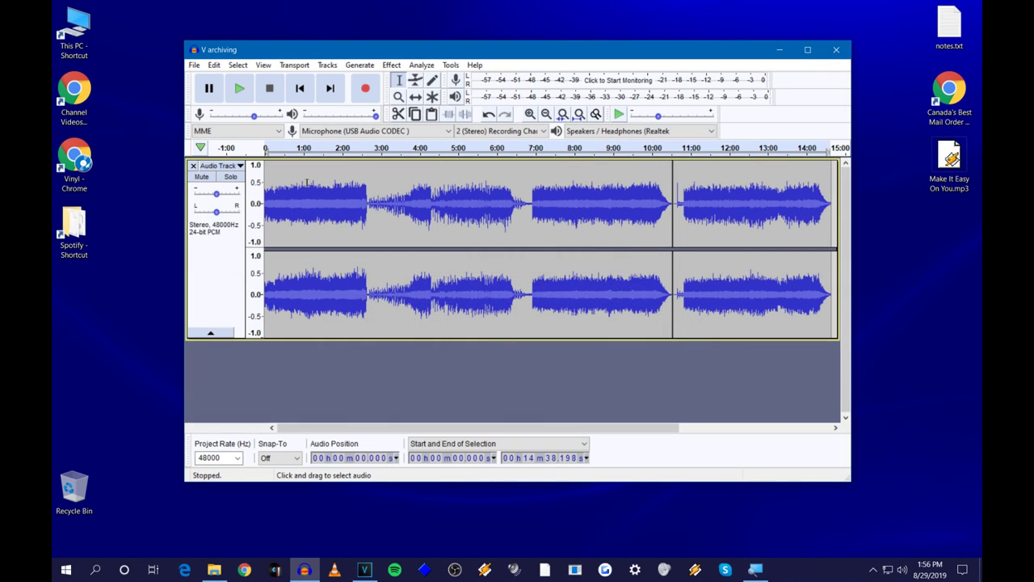
pyautogui.click(233, 64)
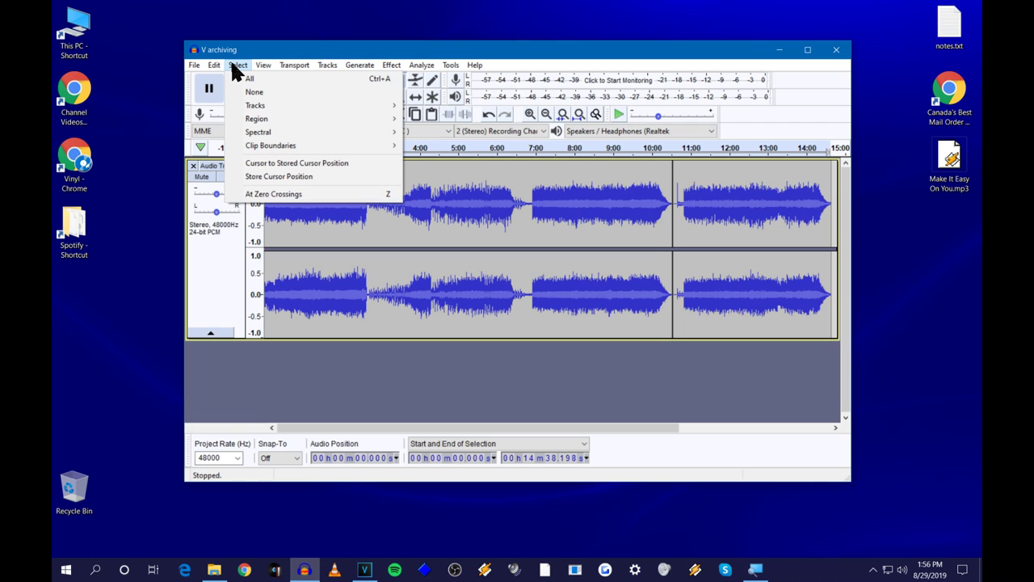
pyautogui.click(248, 80)
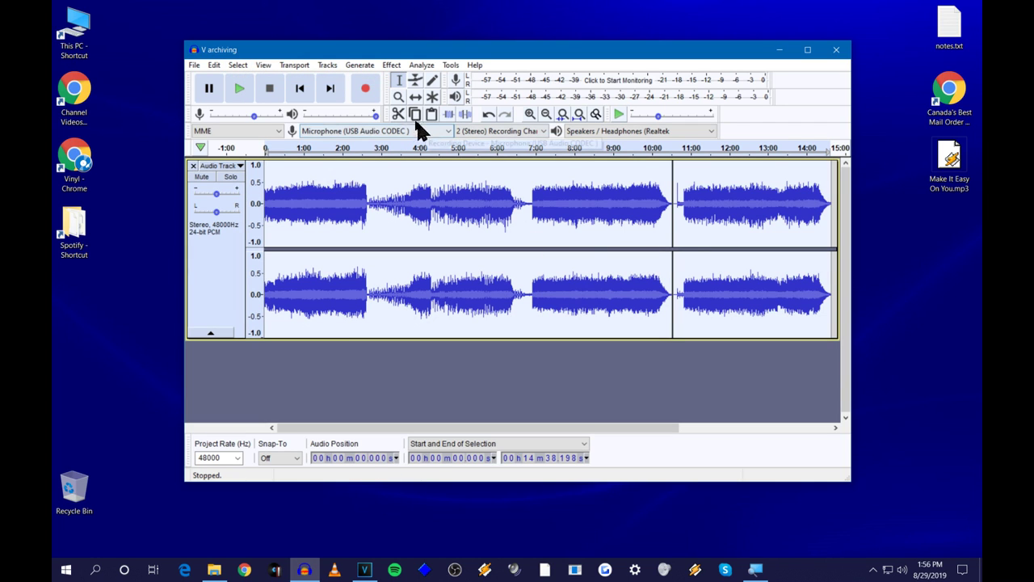
pyautogui.click(391, 65)
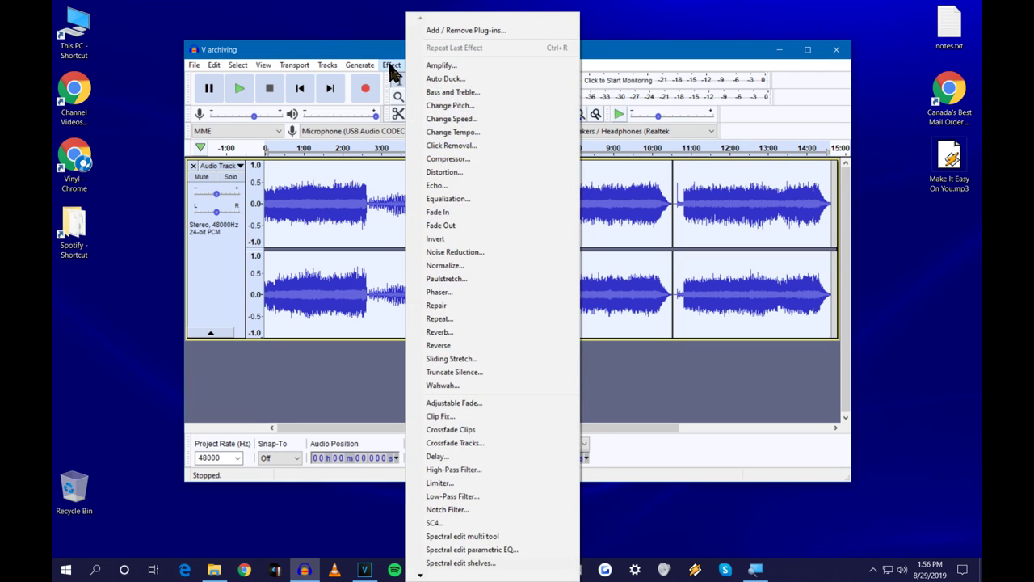
pyautogui.click(483, 266)
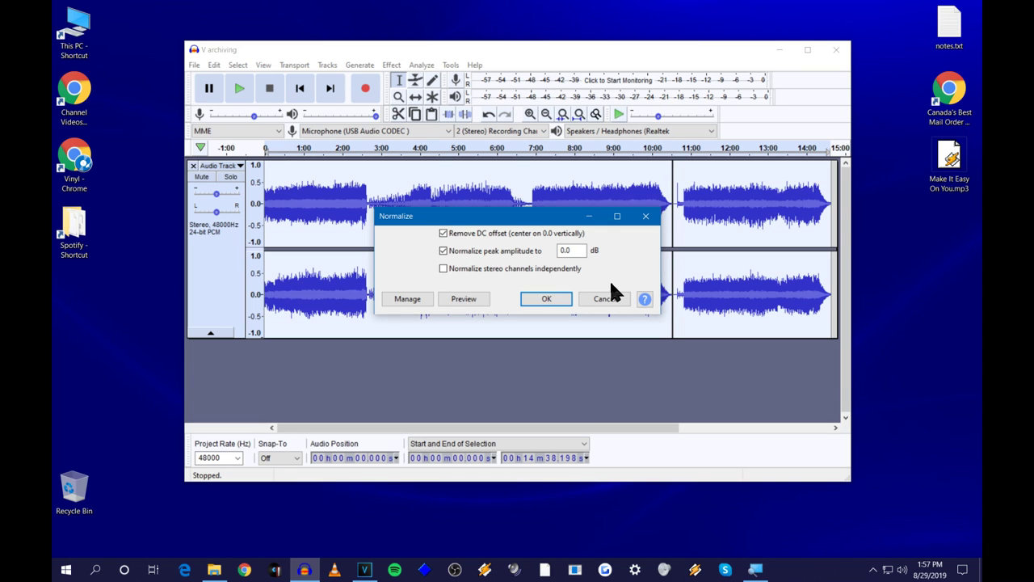
pyautogui.click(547, 300)
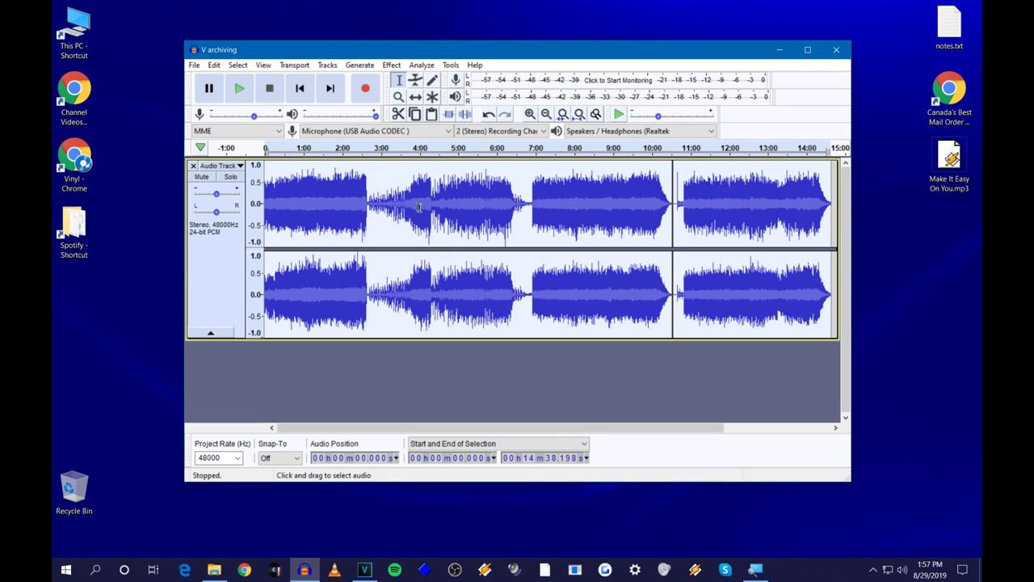
# Fill in the metadata tags with artist name Various, album title Dream on the Horizon and year 1988
pyautogui.click(212, 67)
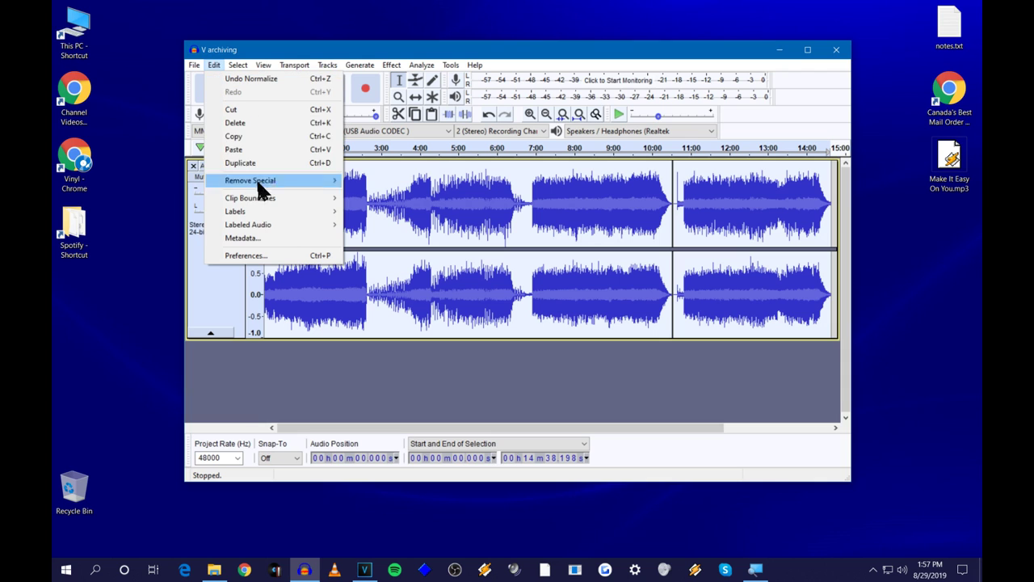
pyautogui.click(285, 251)
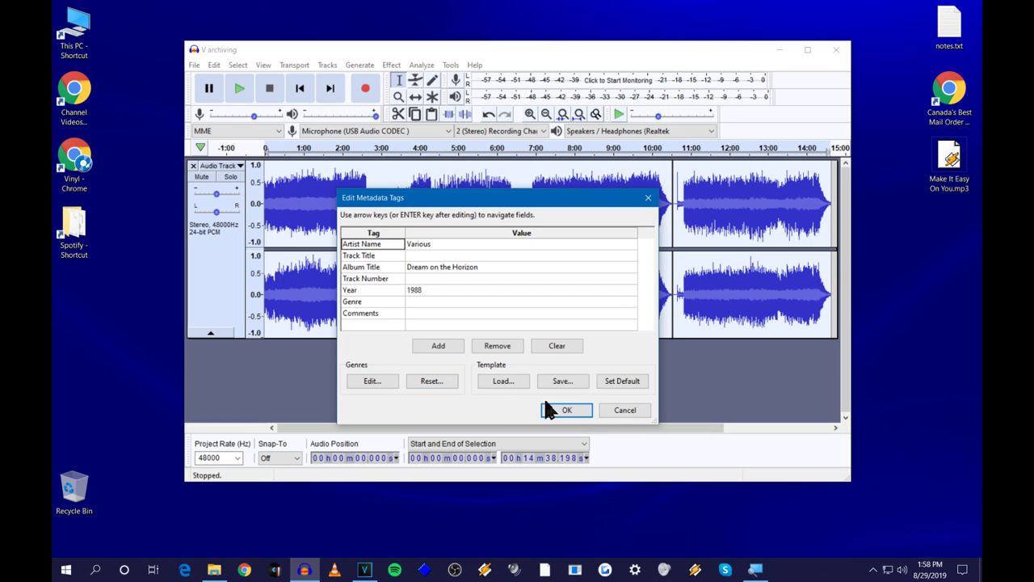
pyautogui.click(569, 409)
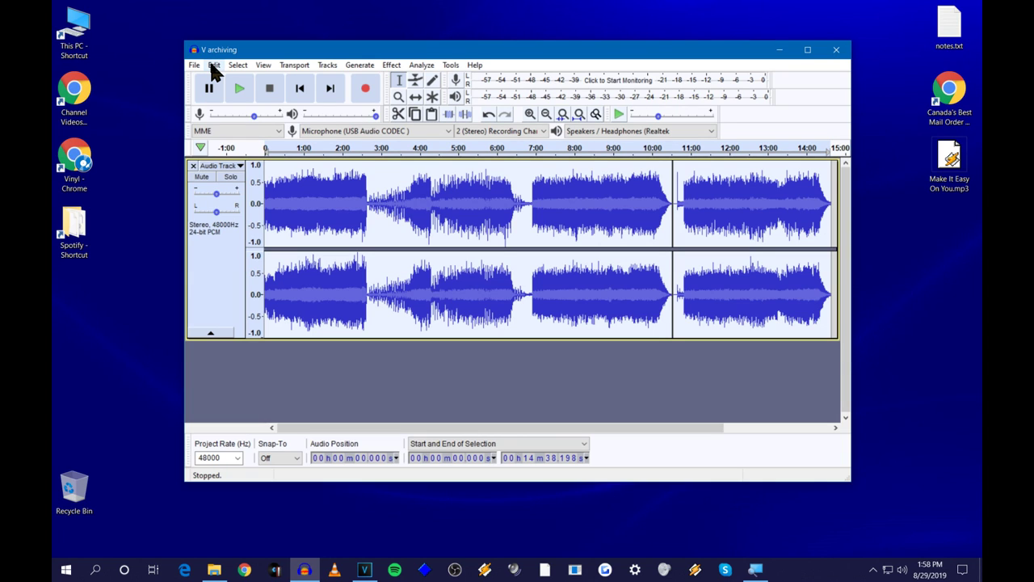
# Add a label reading "Fanfaie" at the very start of the recording for the first song
pyautogui.click(321, 361)
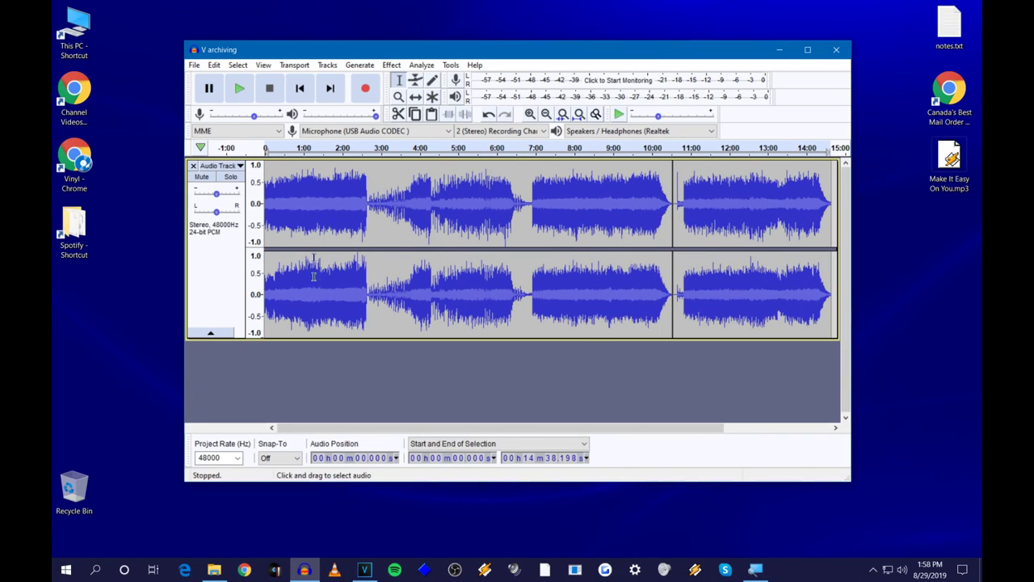
pyautogui.click(299, 94)
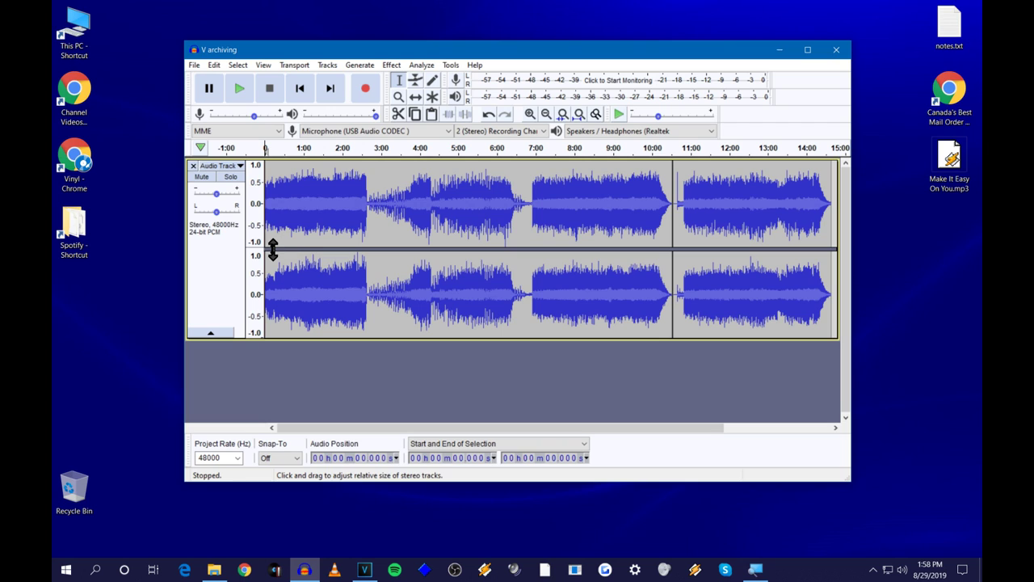
pyautogui.click(212, 63)
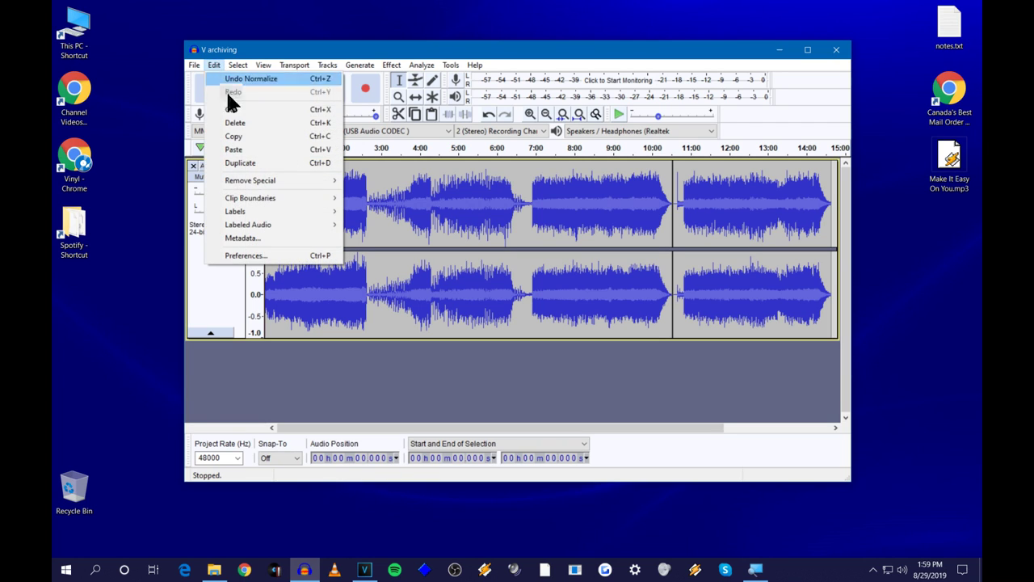
pyautogui.moveTo(291, 216)
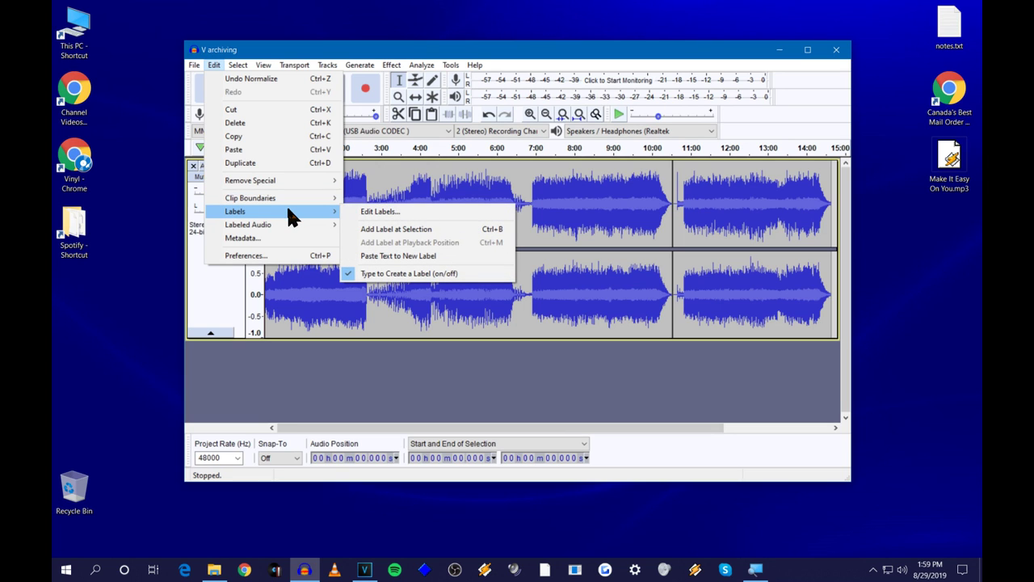
pyautogui.click(406, 232)
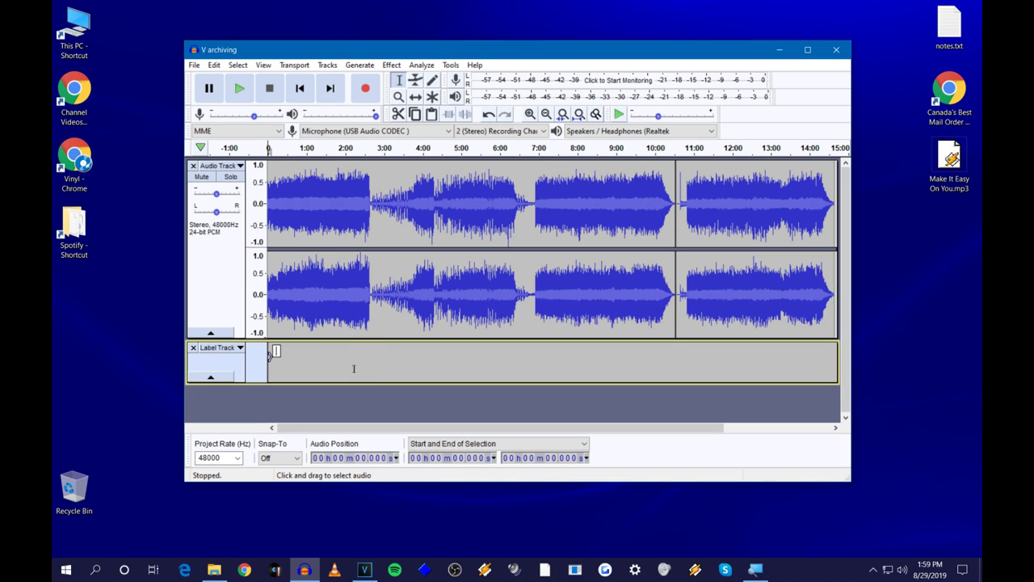
pyautogui.write('Fanfair')
pyautogui.press('BackSpace')
pyautogui.write('e')
pyautogui.press('Return')
# Place the cursor in the quiet gap before the second song at about 2:41.6 and play briefly from there
pyautogui.click(372, 316)
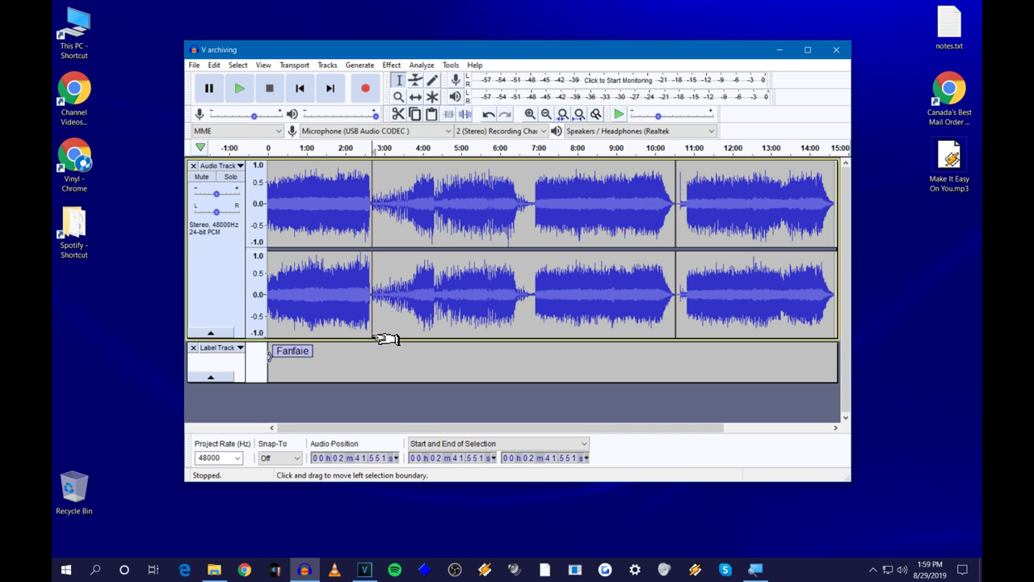
pyautogui.keyDown('ctrl'); pyautogui.scroll(3, 360, 330); pyautogui.keyUp('ctrl')
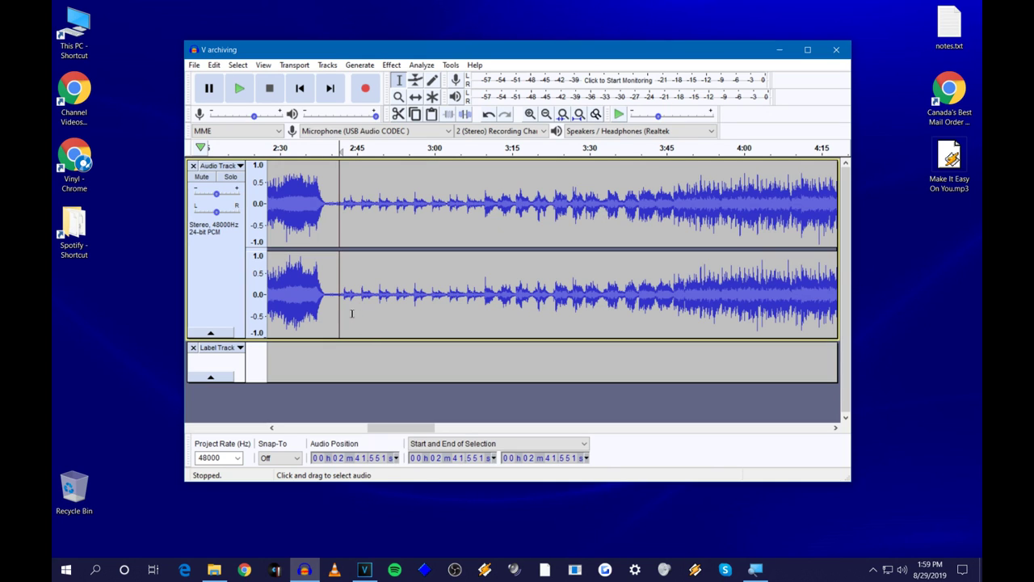
pyautogui.keyDown('ctrl'); pyautogui.scroll(1, 338, 319); pyautogui.keyUp('ctrl')
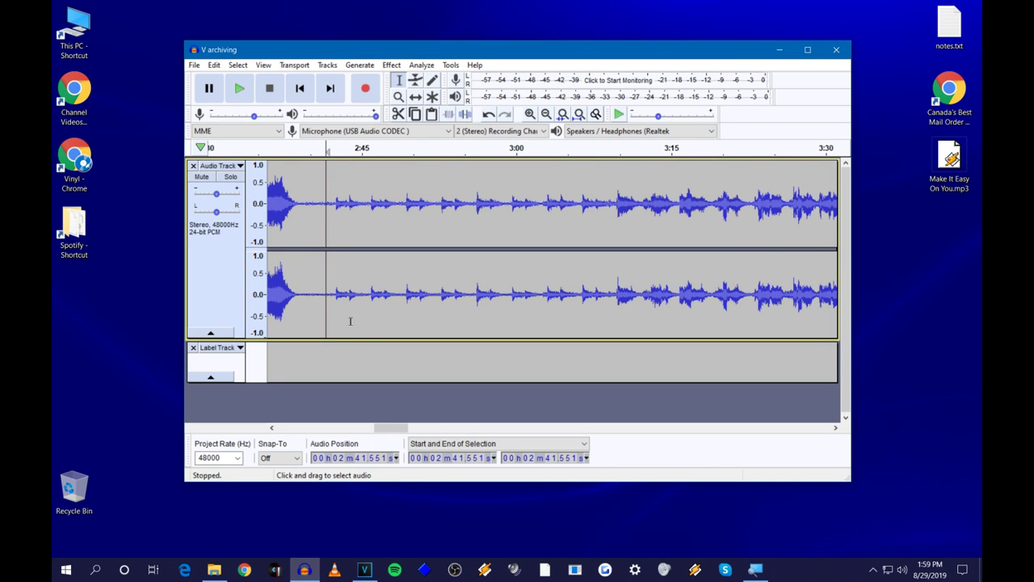
pyautogui.press('space')
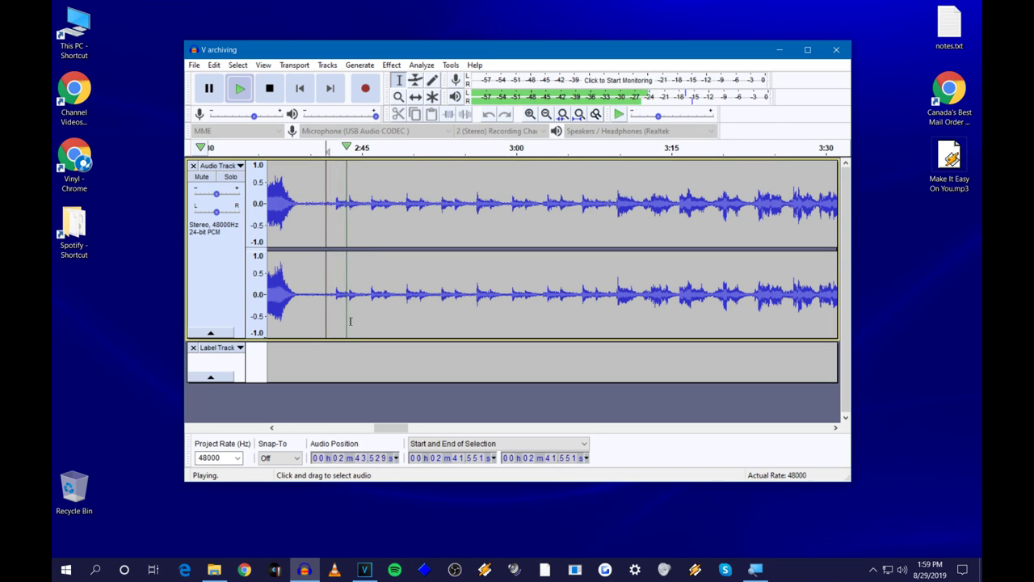
pyautogui.press('space')
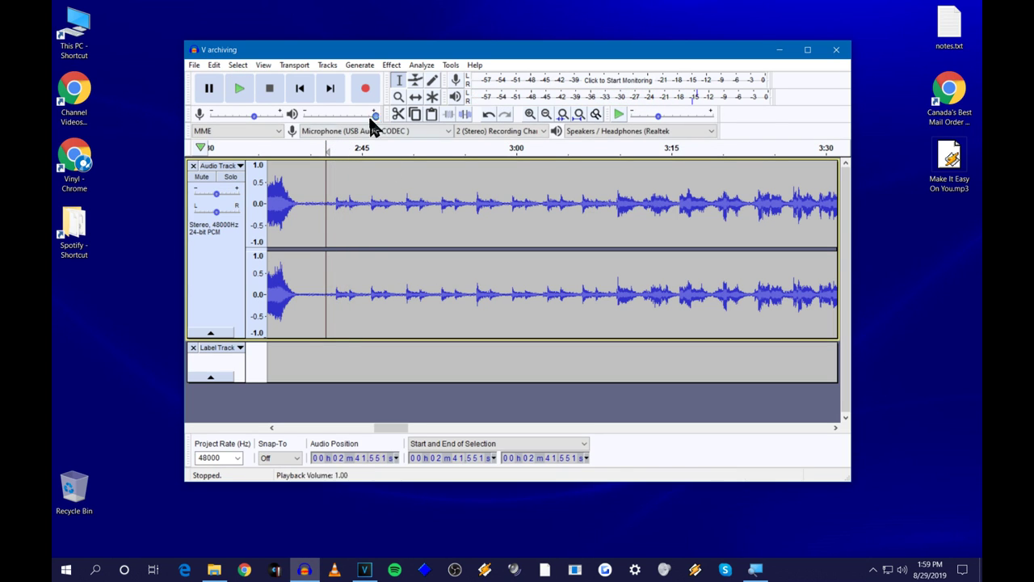
# Add a label reading "Dream on the Horizon" at the cursor position before the second song
pyautogui.click(215, 65)
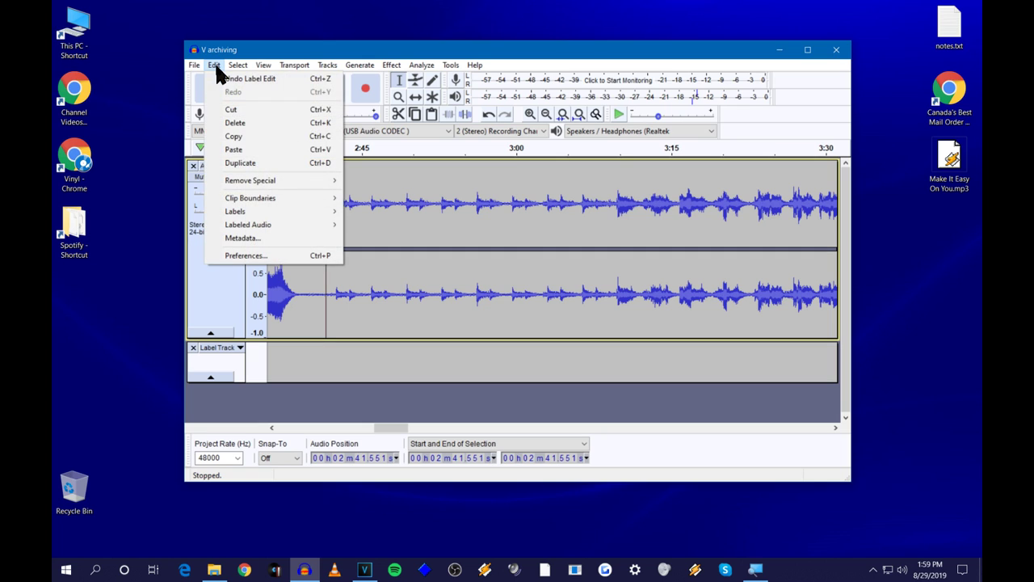
pyautogui.moveTo(278, 210)
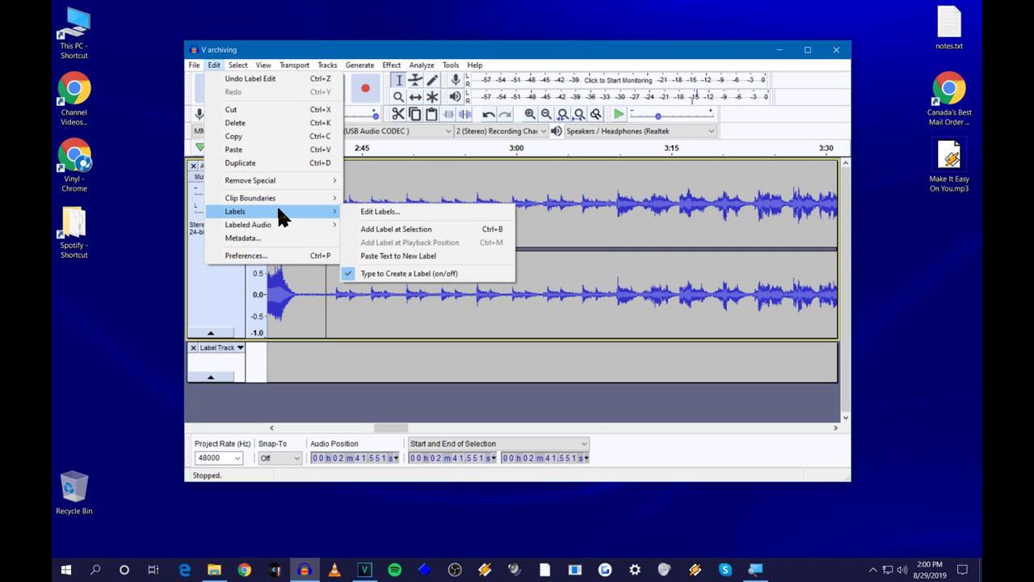
pyautogui.click(391, 229)
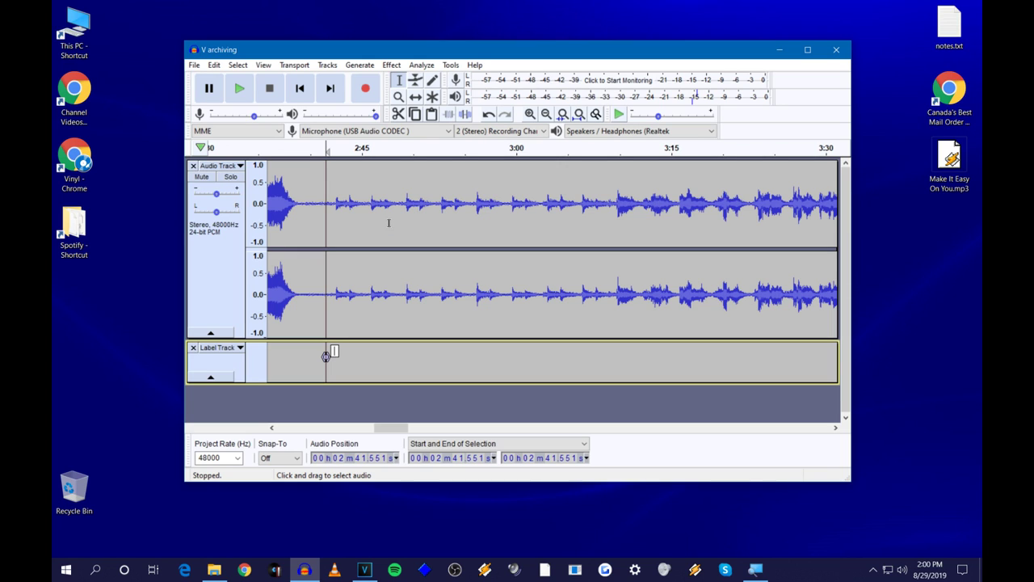
pyautogui.write('Dream on the Horizon')
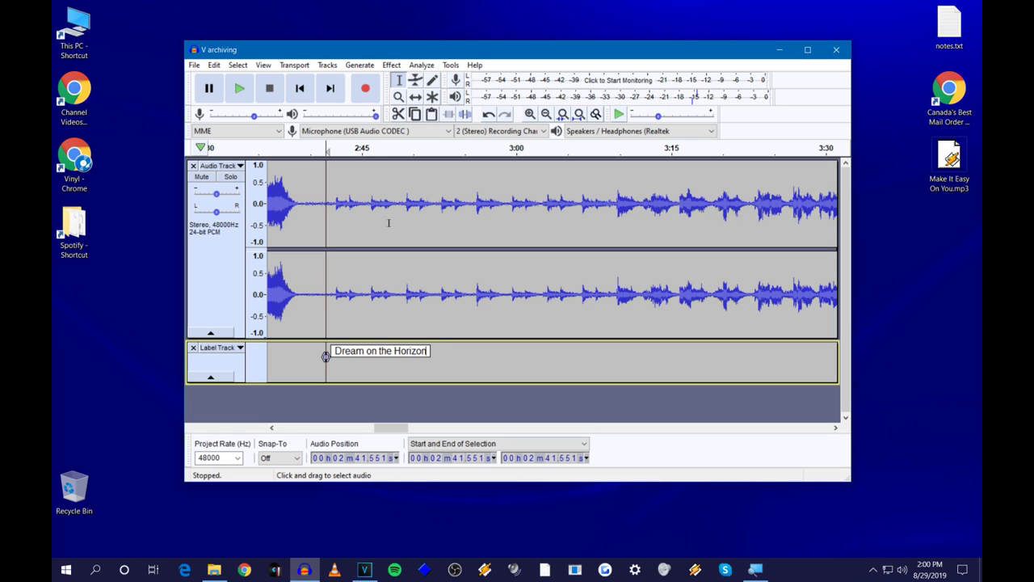
pyautogui.press('Return')
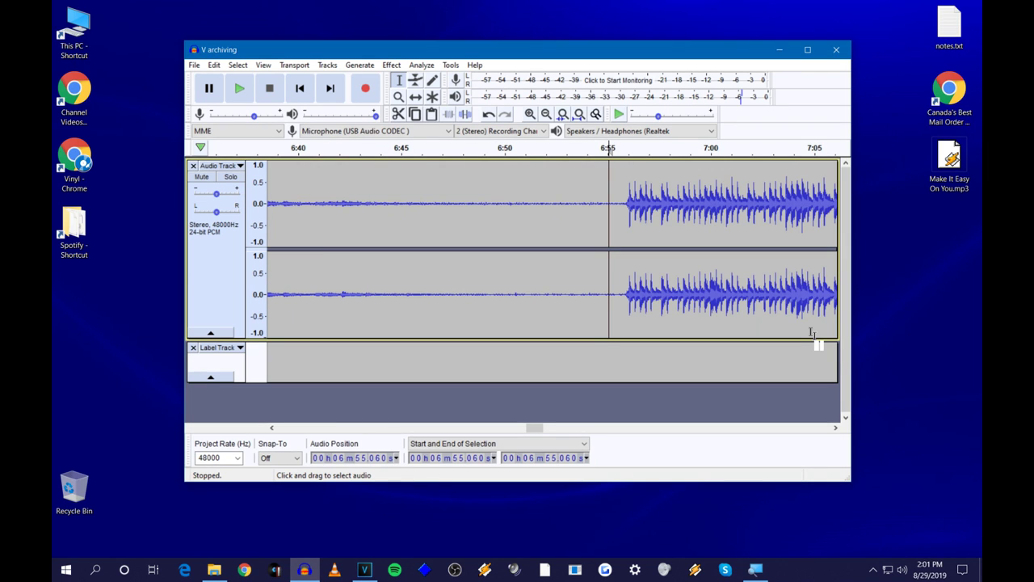
# Add a label reading "Running With The Light" at the cursor position before the third song, at about 6:55
pyautogui.hotkey('ctrl', 'b')
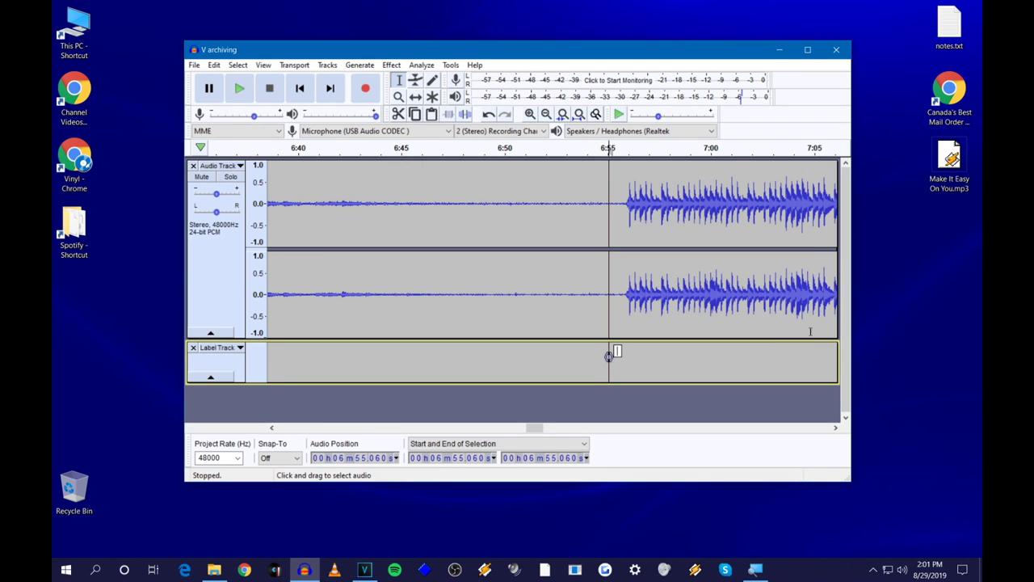
pyautogui.write('Running With The Light')
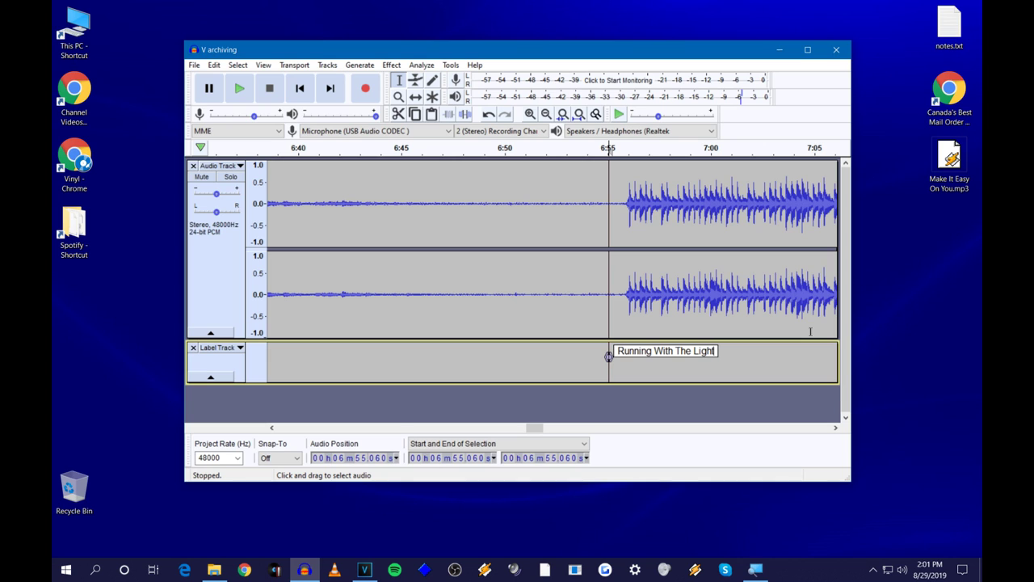
pyautogui.press('Return')
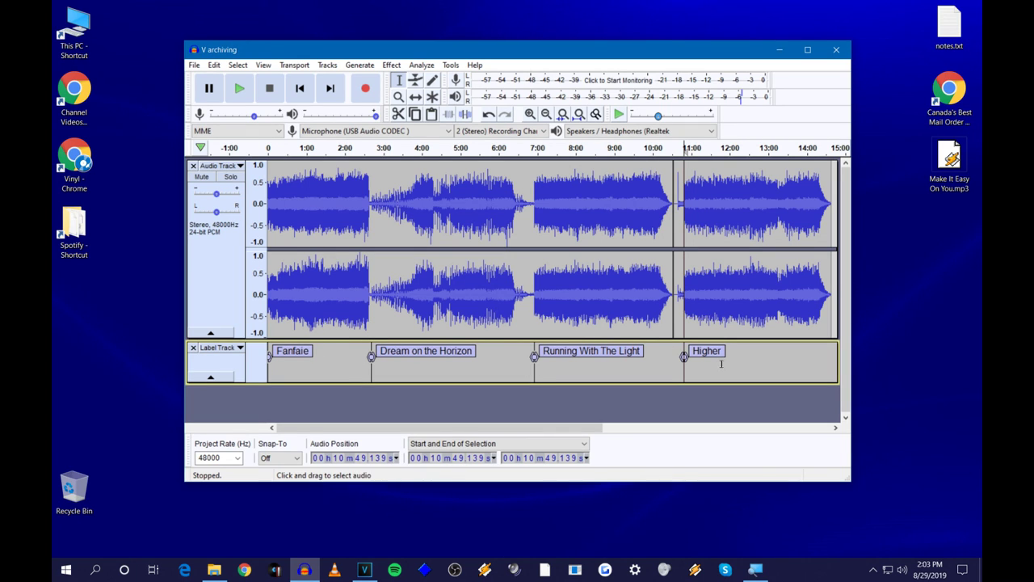
# Start a multiple-file export of the labelled songs and choose MP3 Files as the format
pyautogui.click(194, 66)
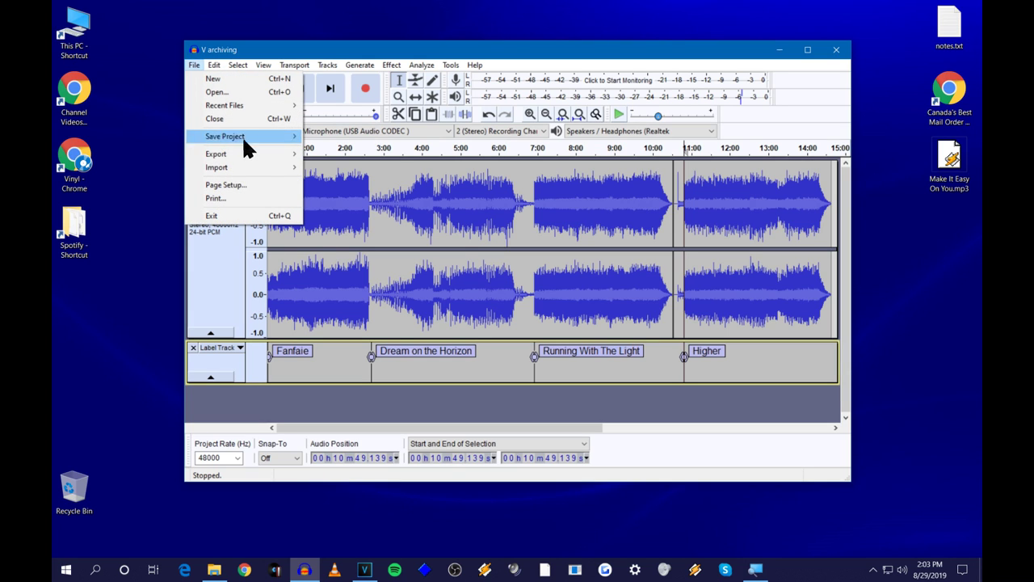
pyautogui.moveTo(249, 155)
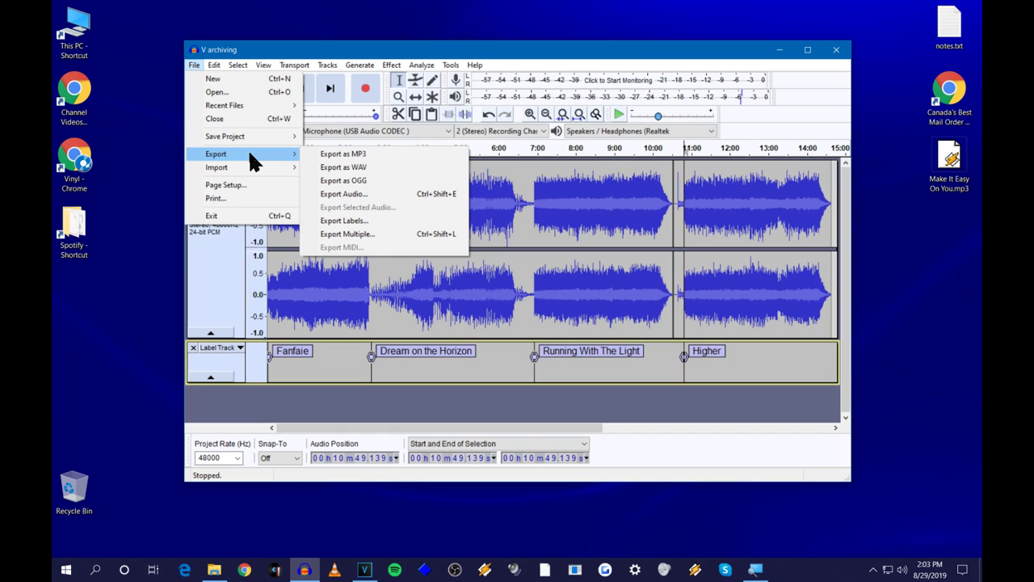
pyautogui.click(387, 235)
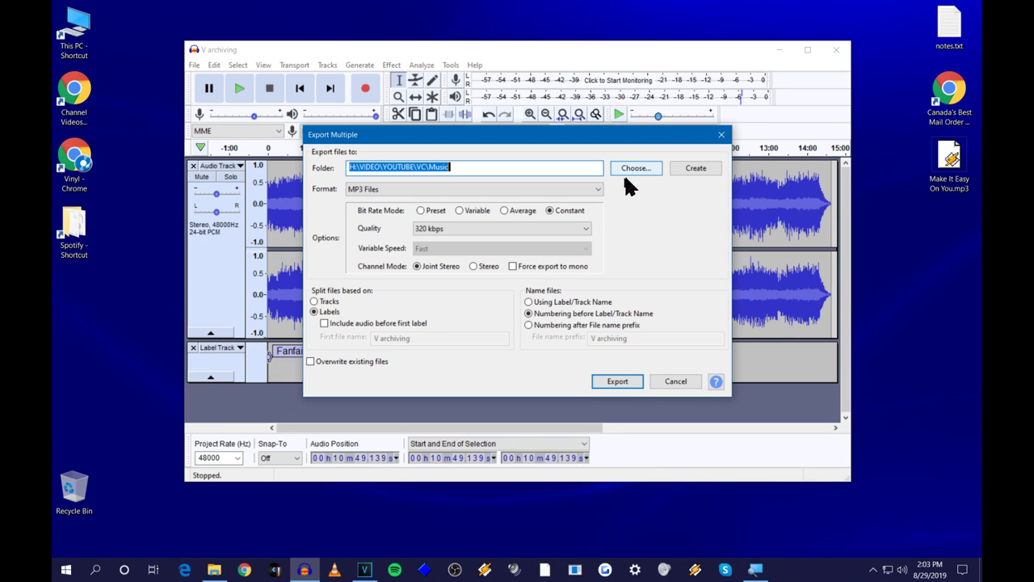
pyautogui.click(598, 189)
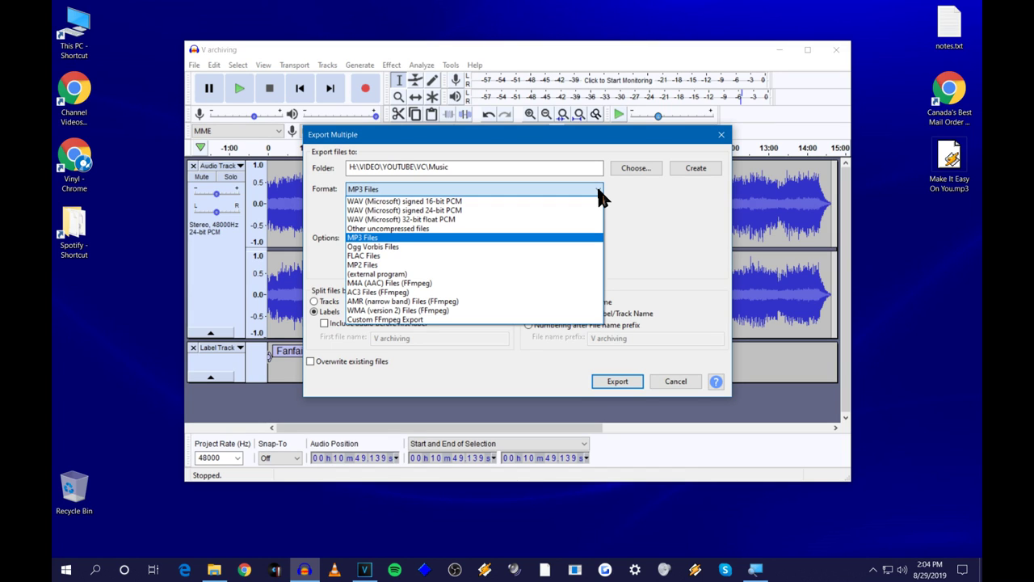
pyautogui.click(503, 237)
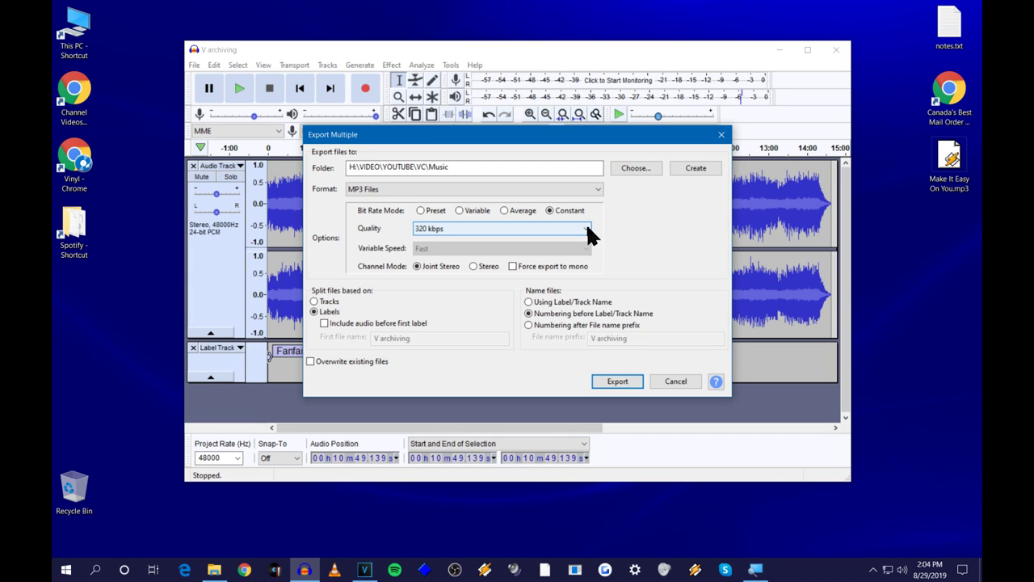
# Export the labelled songs as separate MP3 files, accepting the metadata tags for each of the four tracks
pyautogui.click(616, 381)
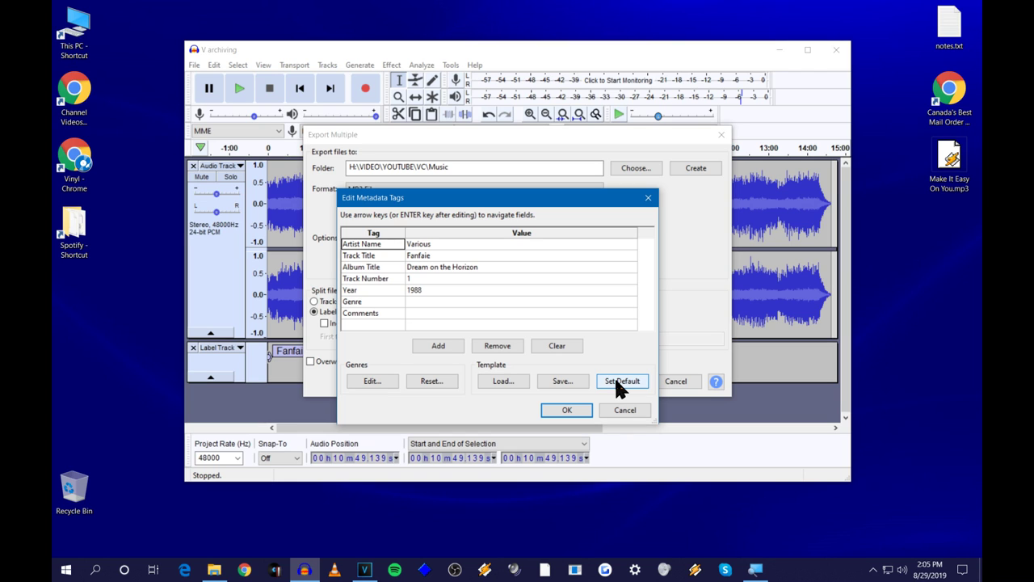
pyautogui.click(567, 409)
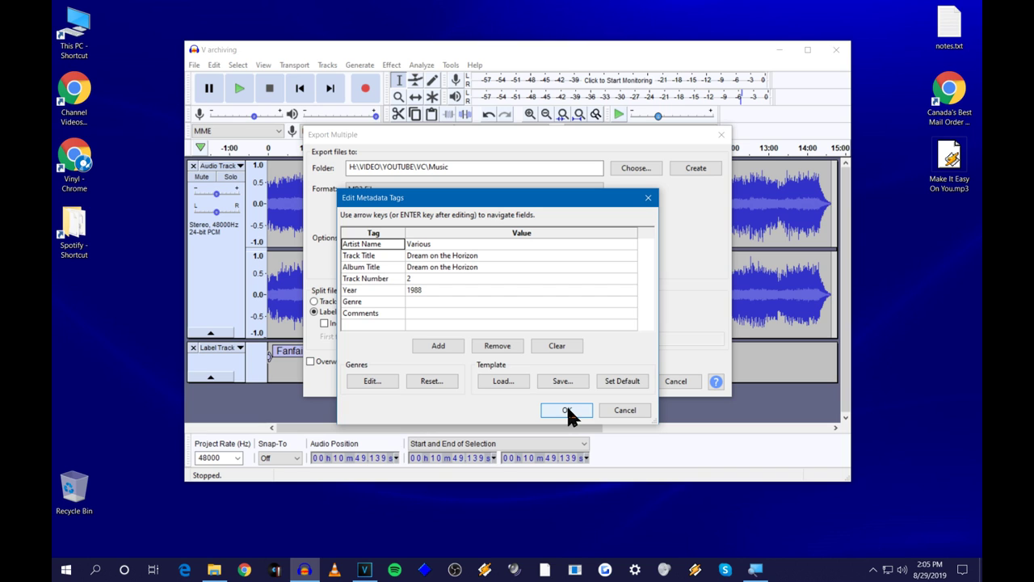
pyautogui.click(568, 410)
pyautogui.click(568, 410)
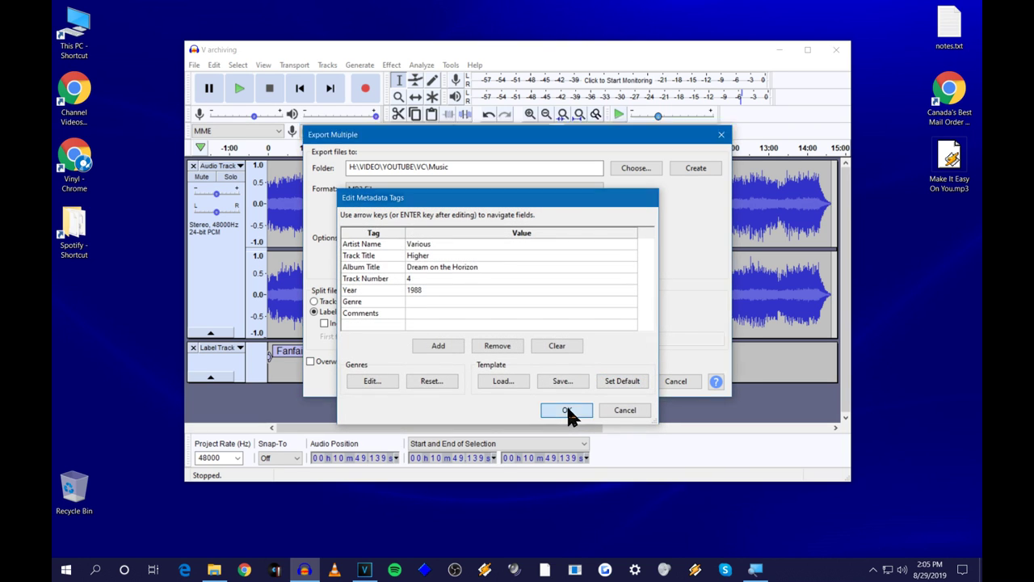
pyautogui.click(568, 410)
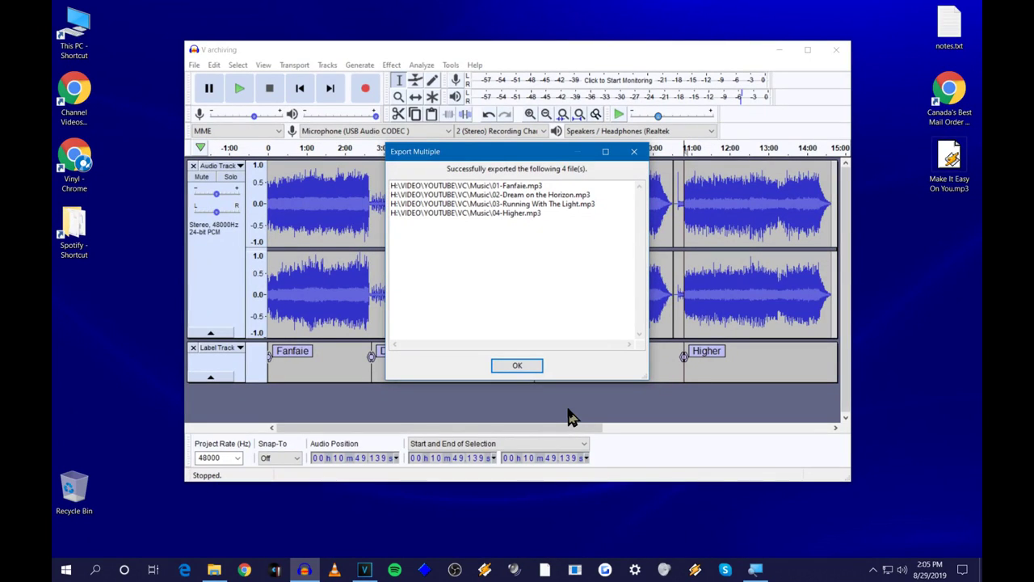
pyautogui.click(519, 366)
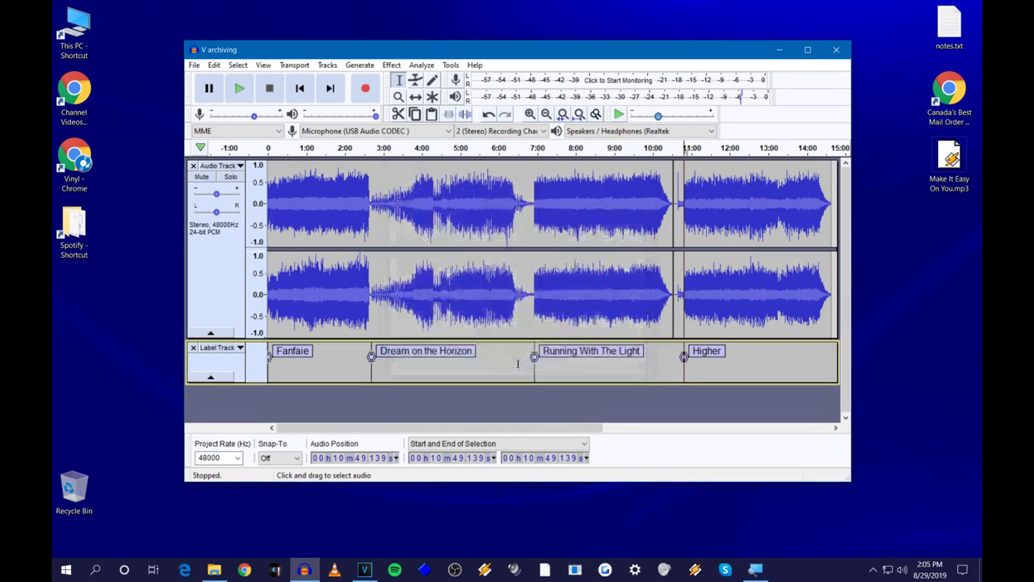
# Switch to File Explorer, examine the exported files with their full names, and briefly play 02-Dream on the Horizon.mp3 to check it
pyautogui.click(214, 570)
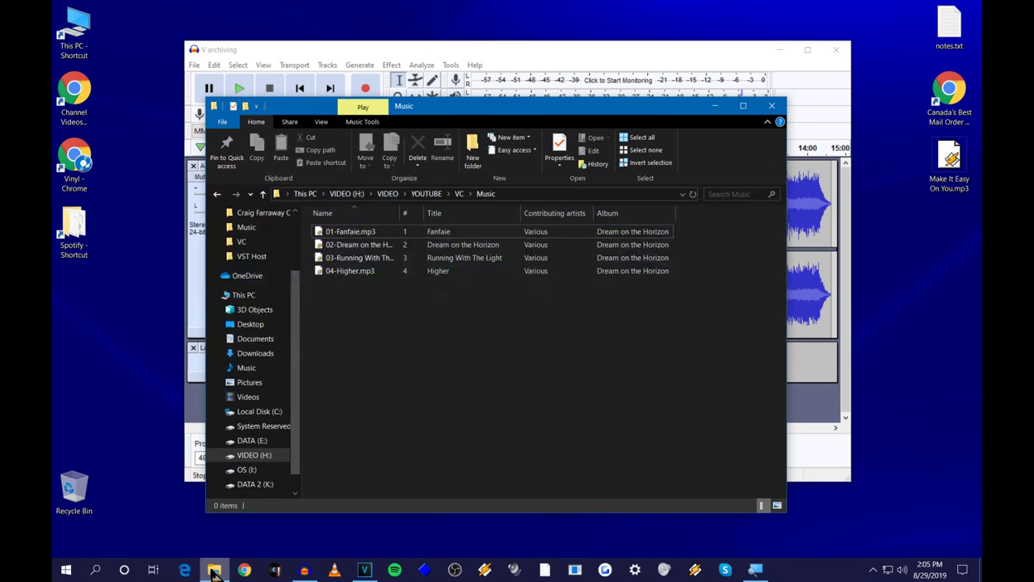
pyautogui.moveTo(400, 213); pyautogui.dragTo(450, 213)
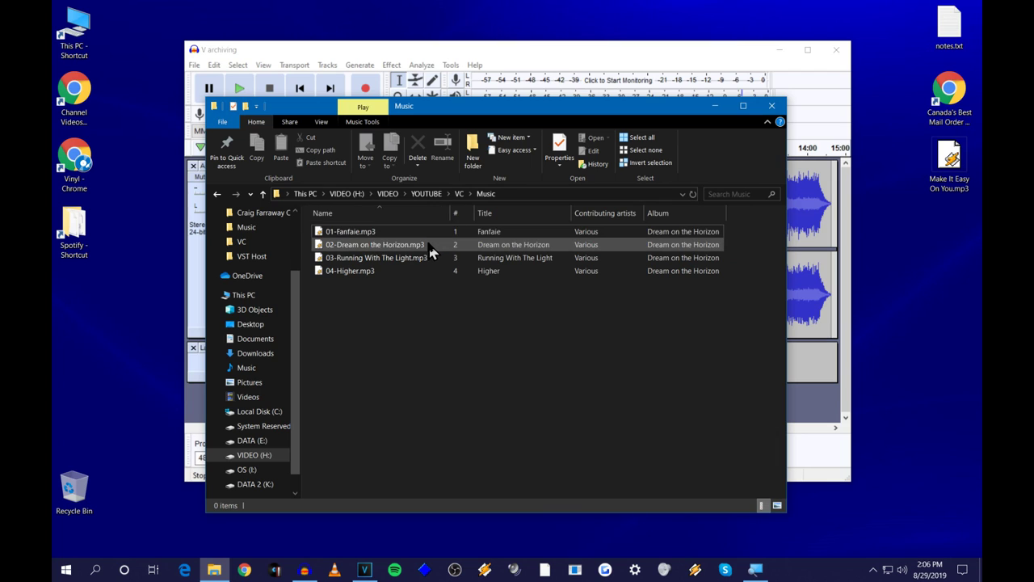
pyautogui.click(372, 250)
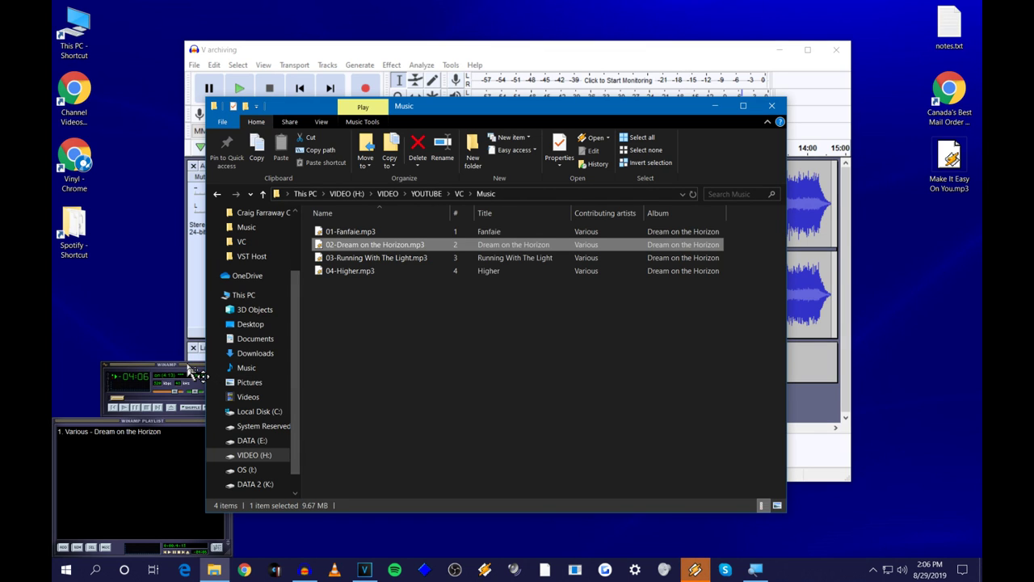
pyautogui.click(188, 370)
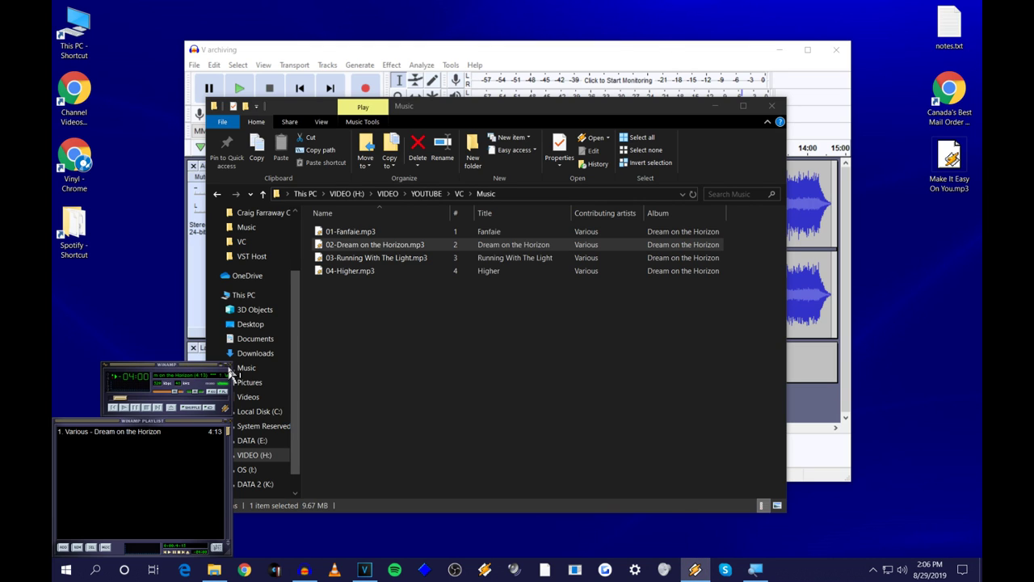
pyautogui.click(227, 365)
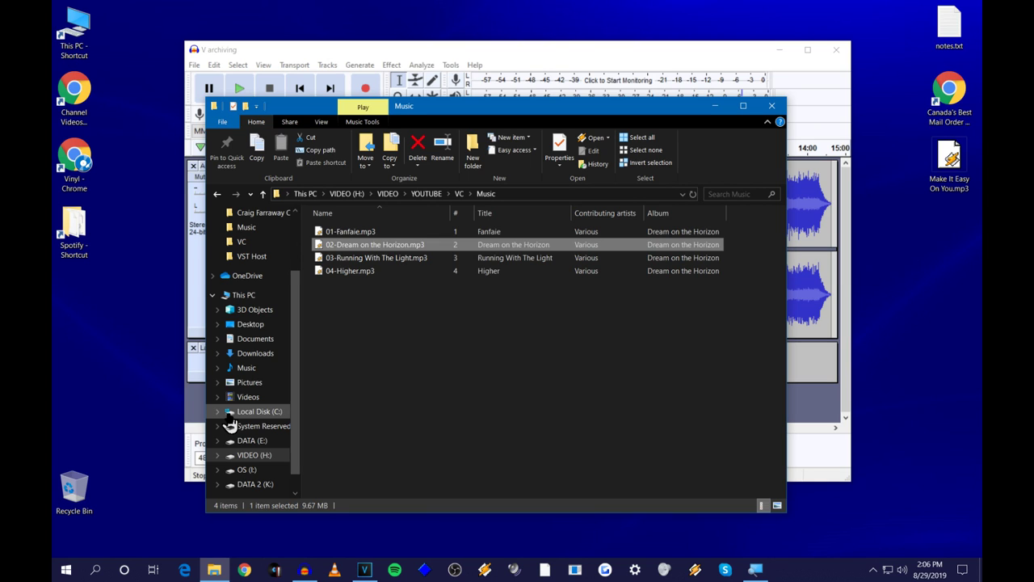
pyautogui.click(714, 106)
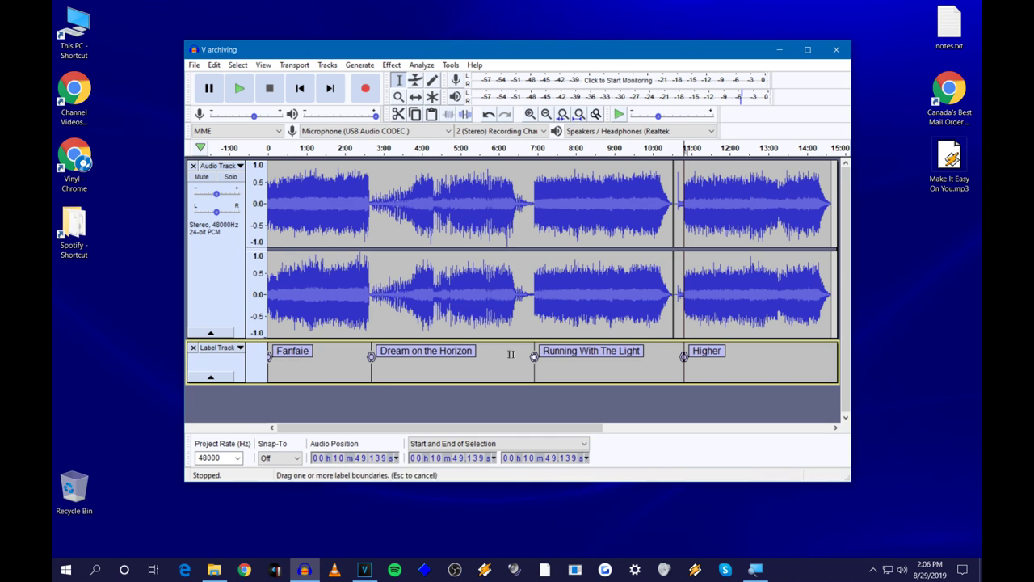
# Export the whole recording as a single MP3 file named V archiving.mp3 in the Music folder at a constant 320 kbps
pyautogui.click(194, 65)
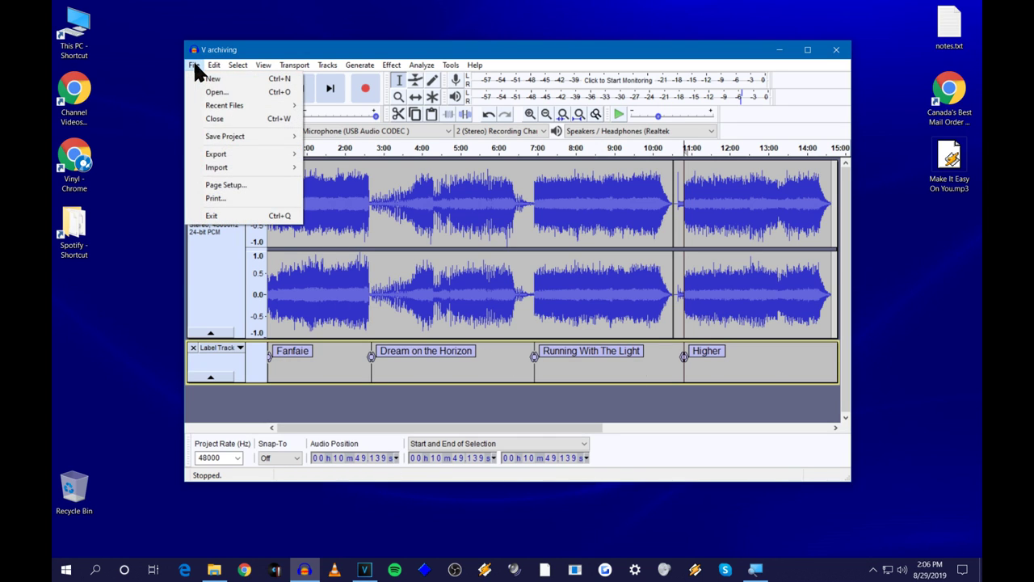
pyautogui.moveTo(239, 154)
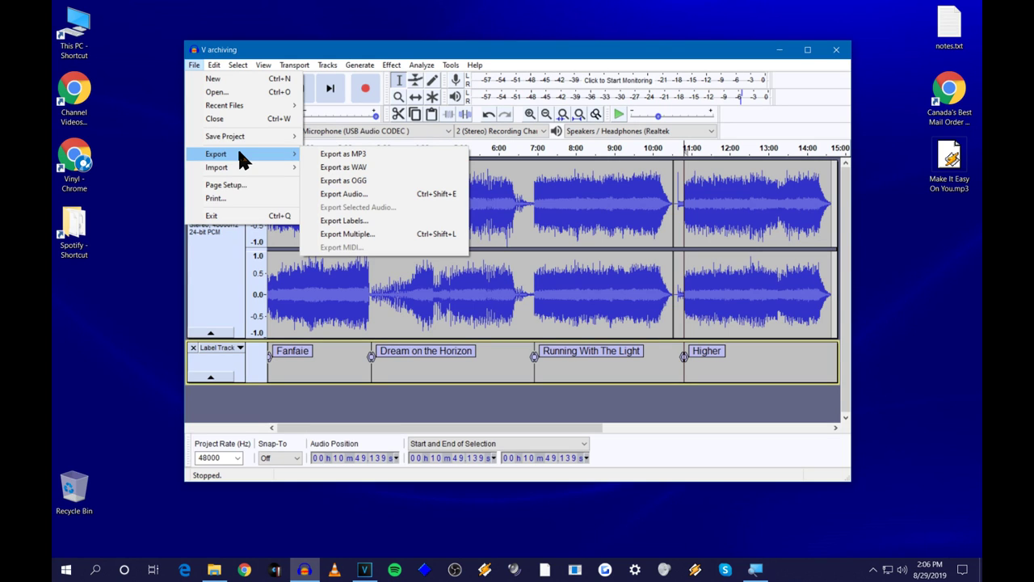
pyautogui.click(389, 195)
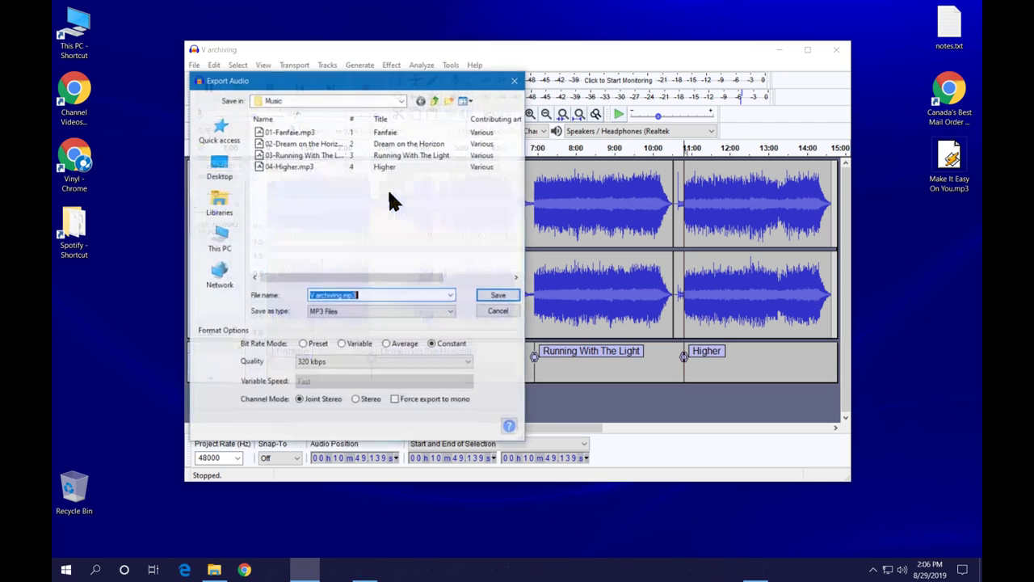
pyautogui.moveTo(407, 81); pyautogui.dragTo(571, 78)
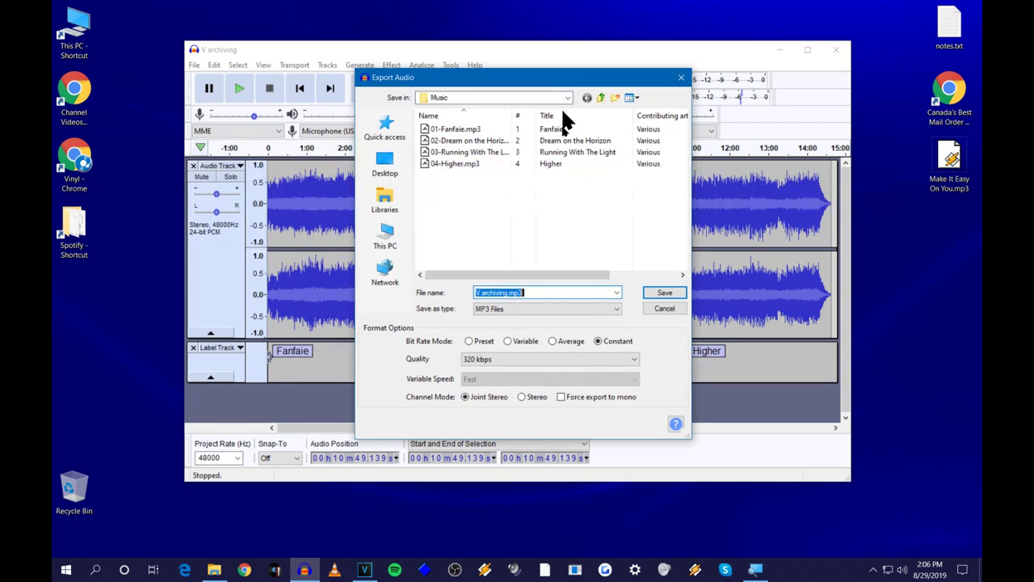
pyautogui.click(634, 359)
pyautogui.click(637, 364)
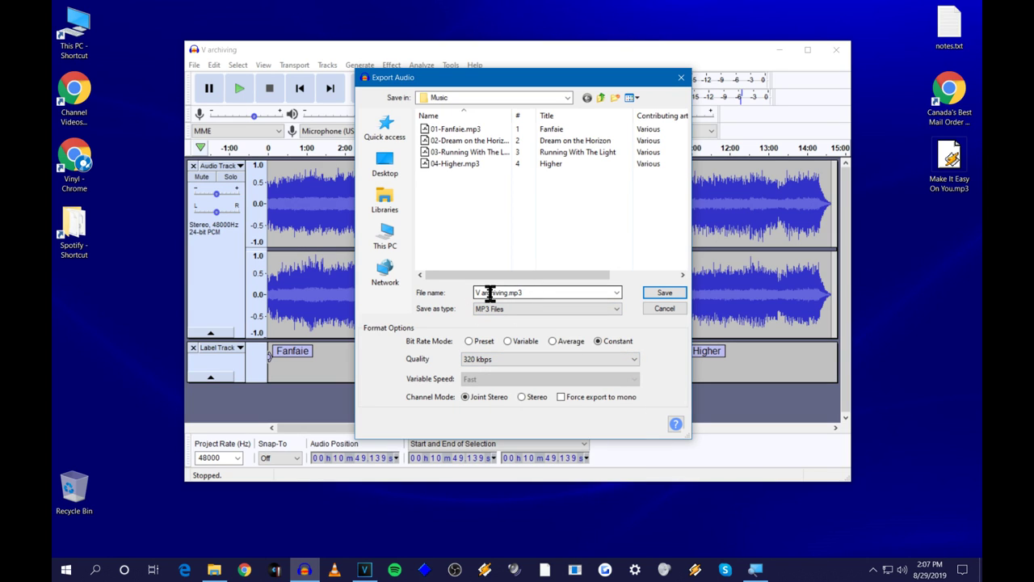
pyautogui.click(659, 296)
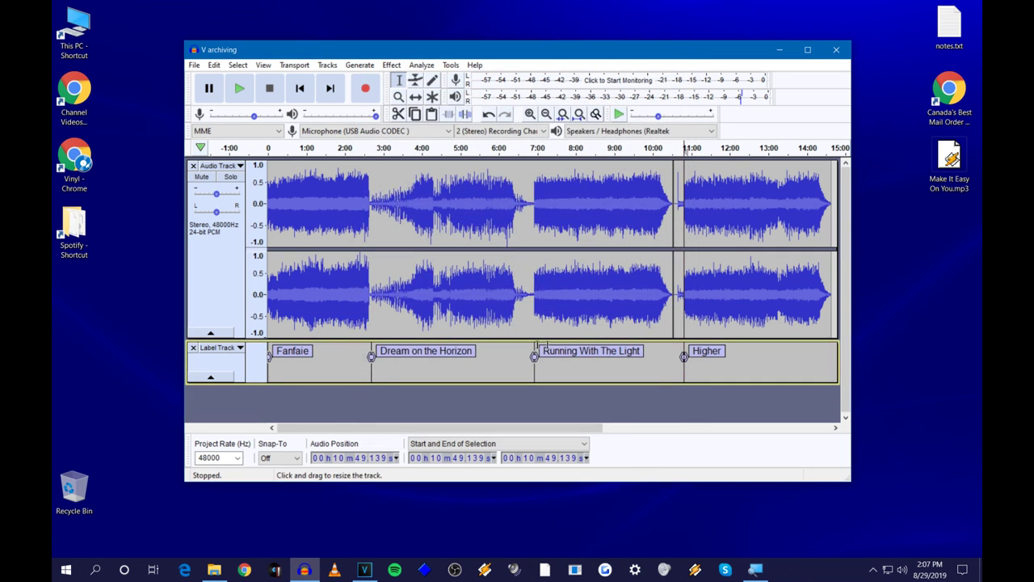